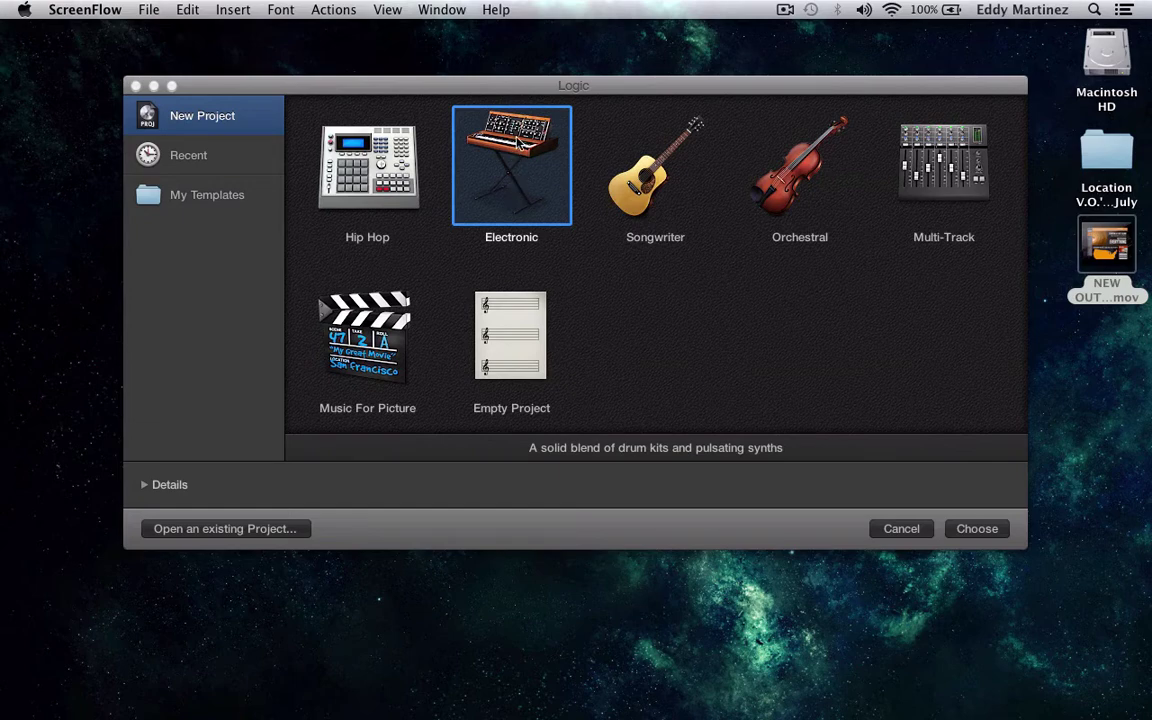
- Create a new project from the Electronic template and set its tempo to 130 bpm
click(985, 534)
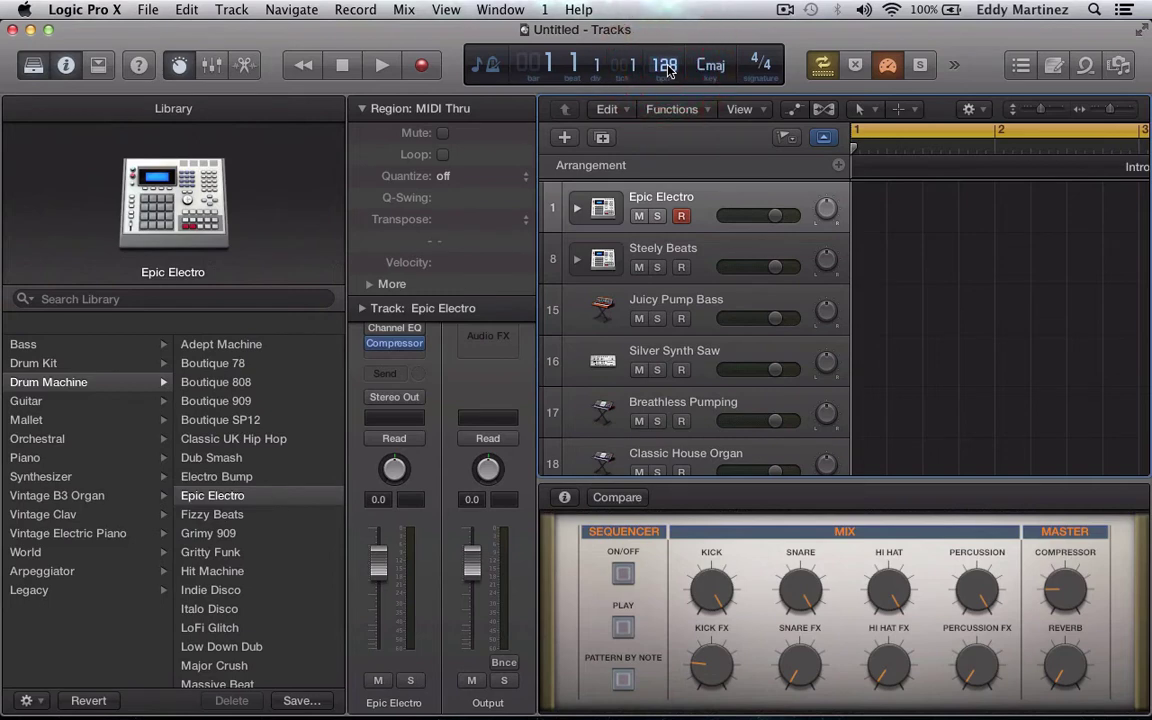
drag(668, 67, 664, 65)
click(709, 65)
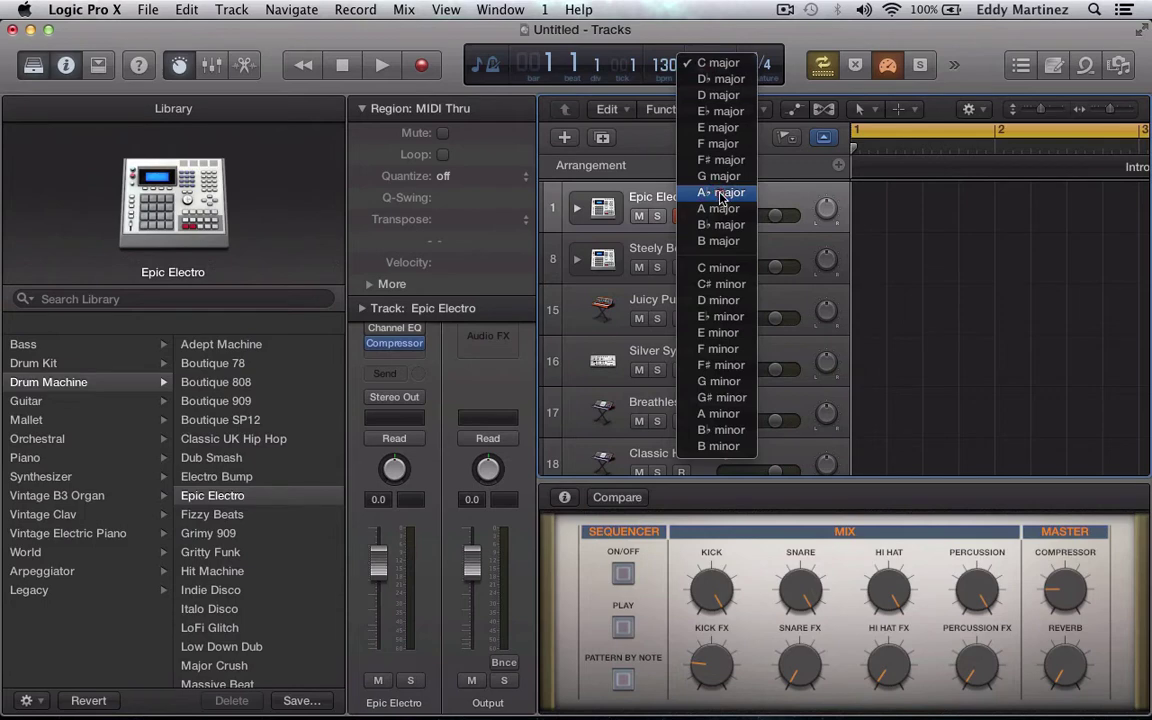
key(Escape)
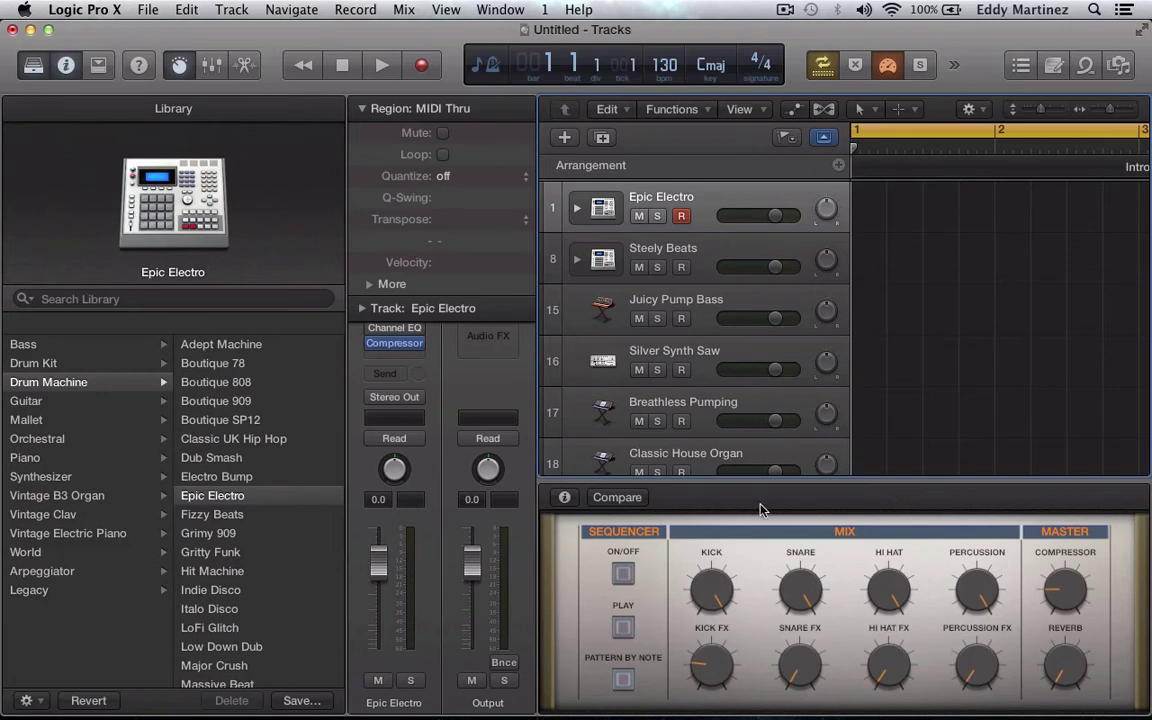
- Hide the Smart Controls, the Inspector and the Library so that only the tracks area remains
drag(797, 479, 815, 712)
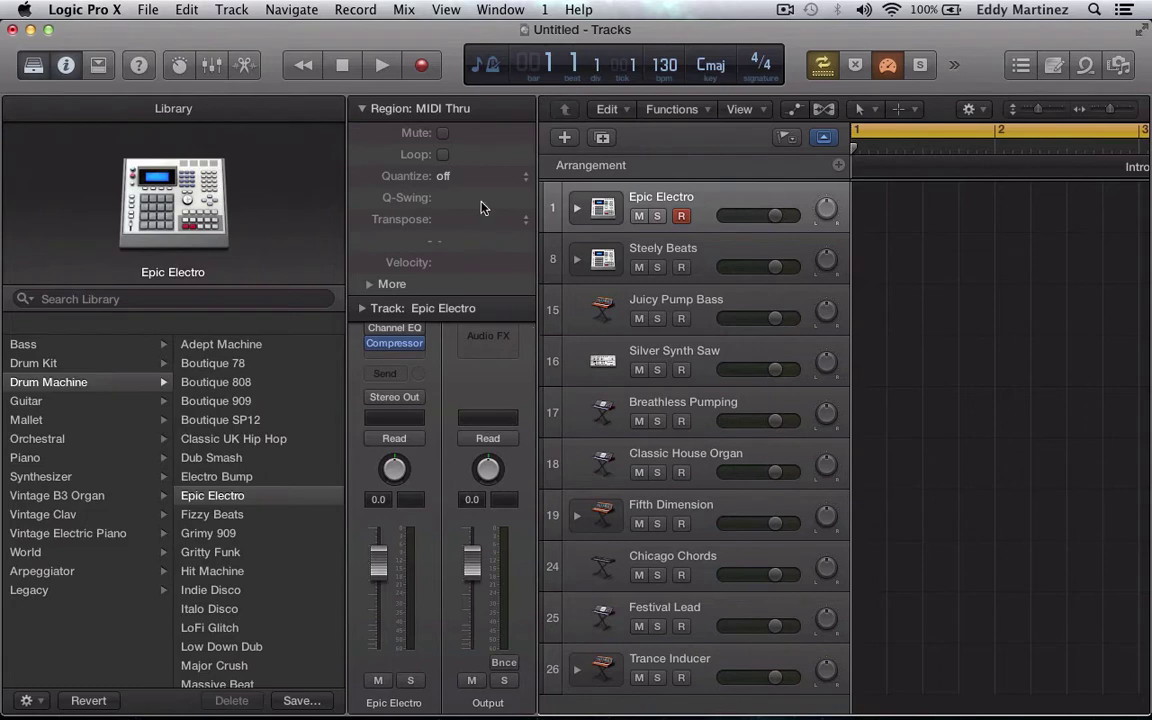
click(64, 64)
click(33, 65)
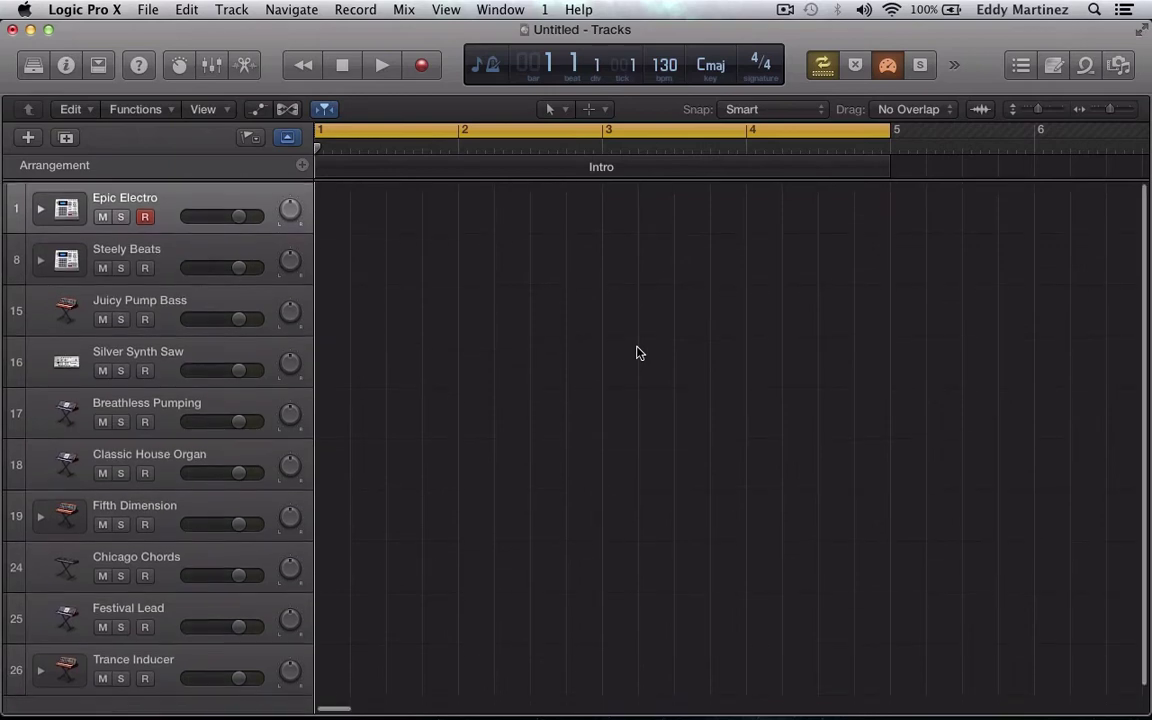
- Audition the Epic Electro, Juicy Pump Bass, Silver Synth Saw and Breathless Pumping tracks
click(164, 207)
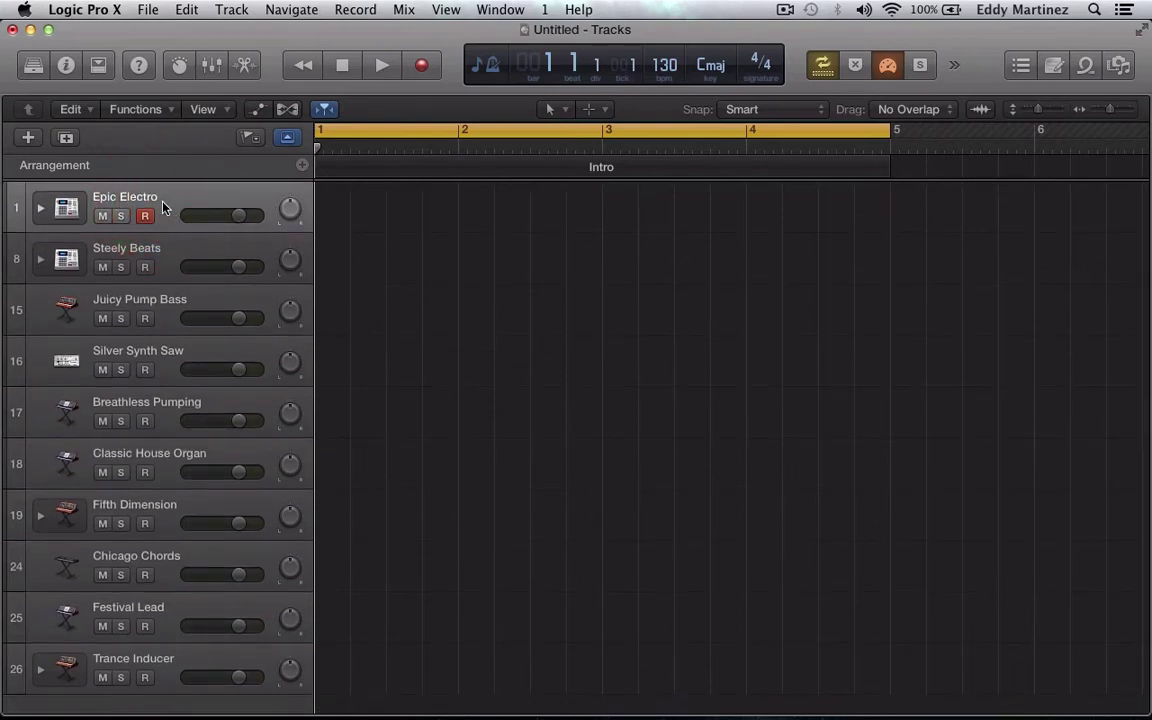
click(164, 207)
click(97, 303)
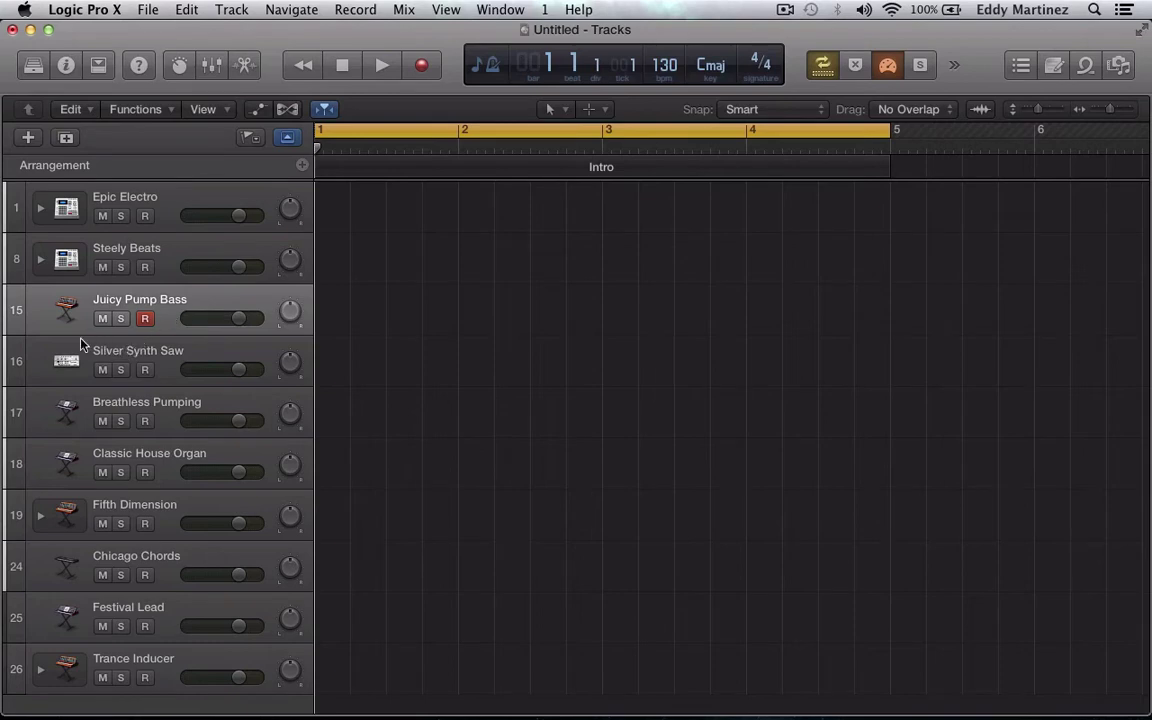
click(72, 362)
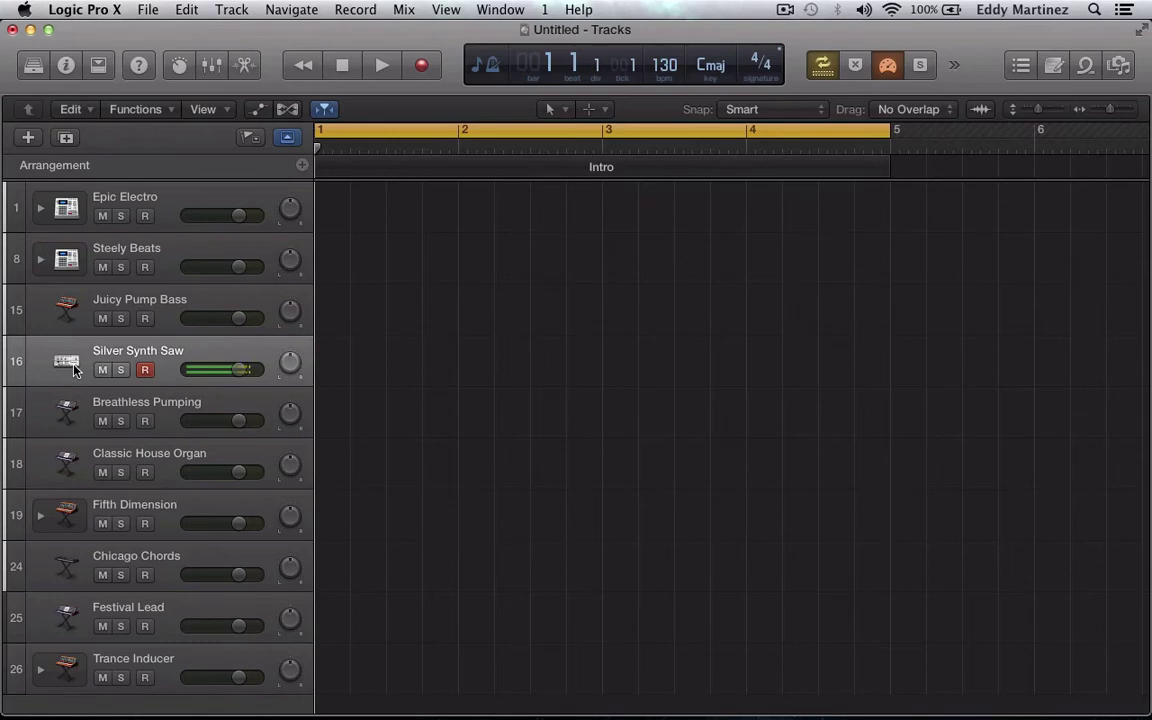
key(Down)
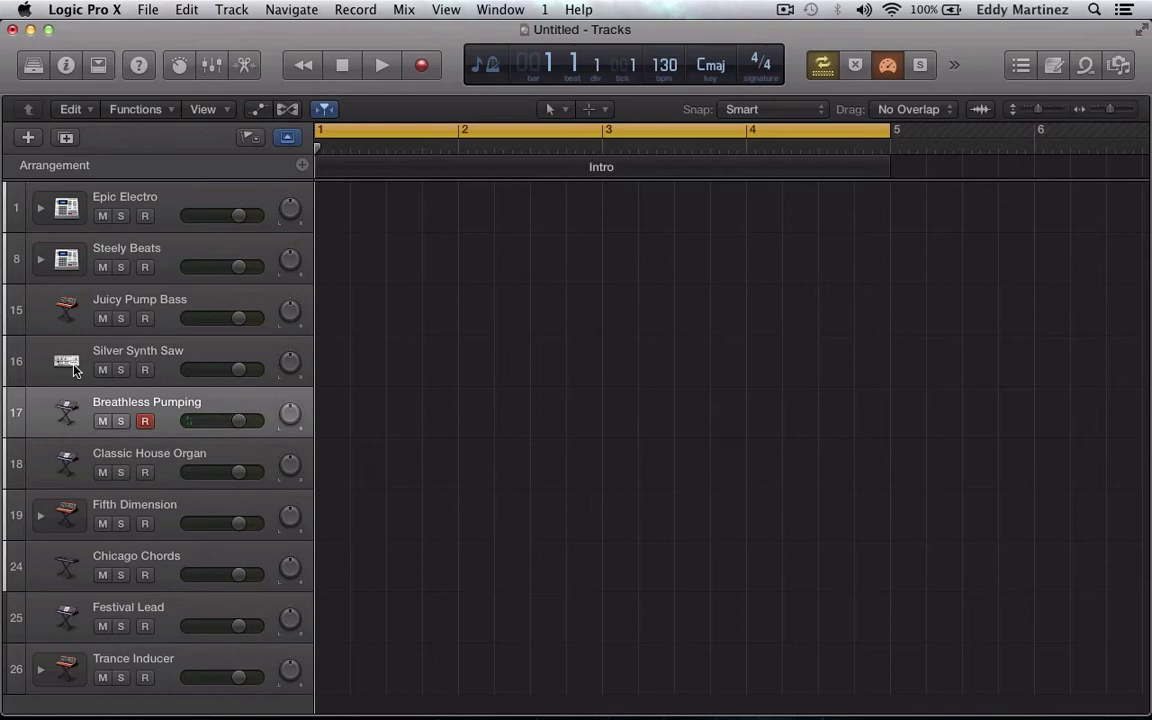
- Delete the Silver Synth Saw track
key(Up)
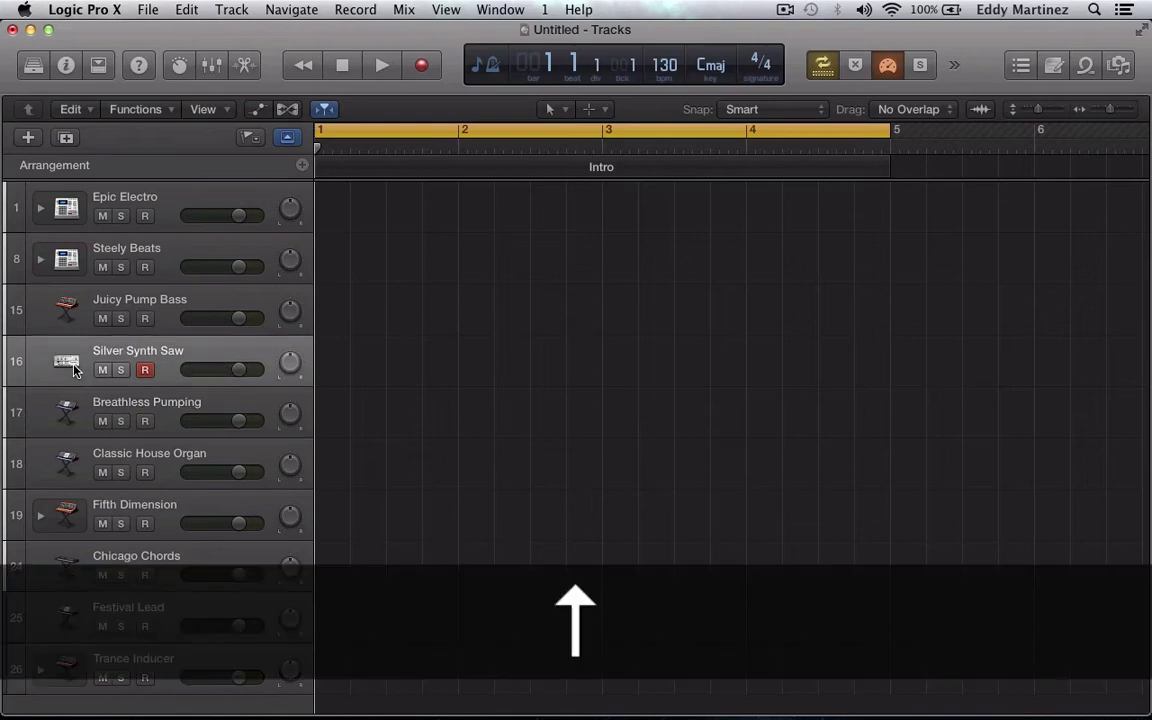
key(super)
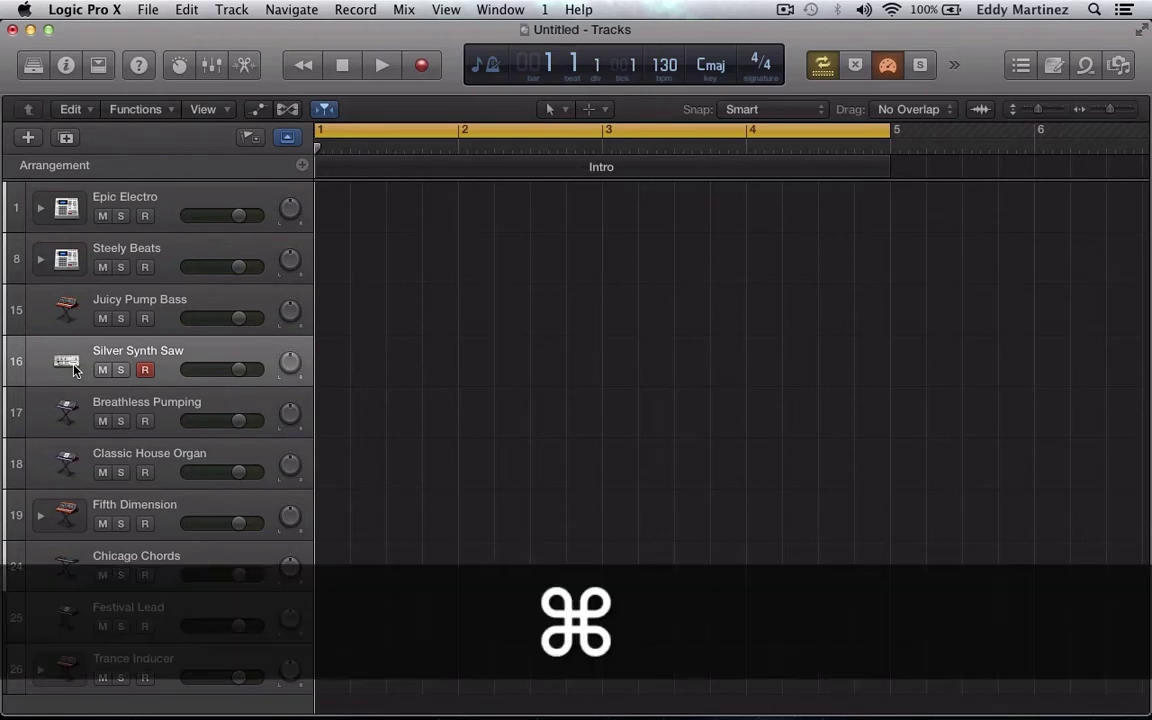
key(super+BackSpace)
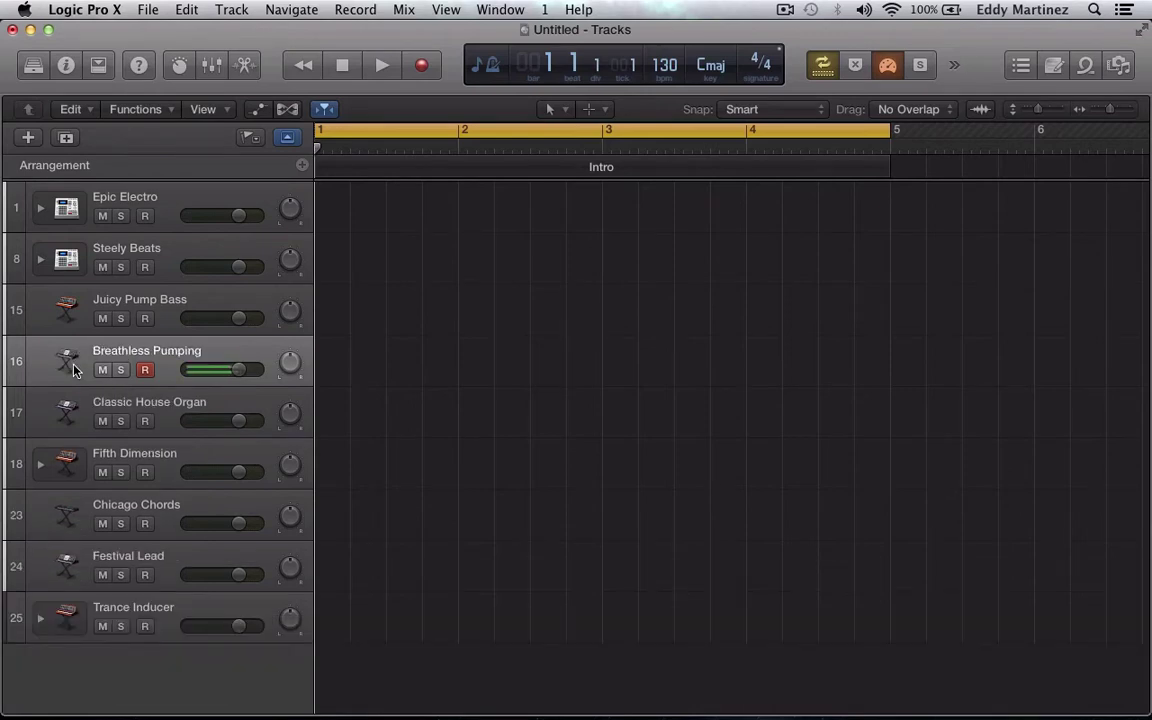
- Audition the remaining tracks in order: Classic House Organ, Fifth Dimension, Chicago Chords, Festival Lead and Trance Inducer
key(Down)
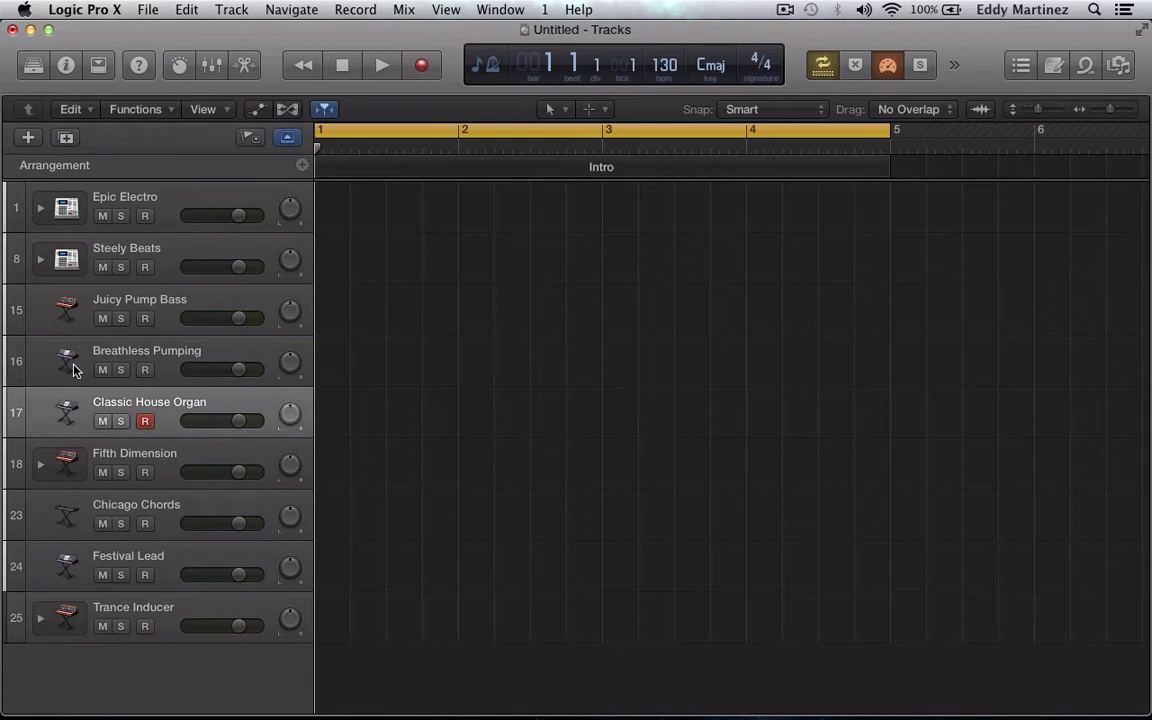
key(Down)
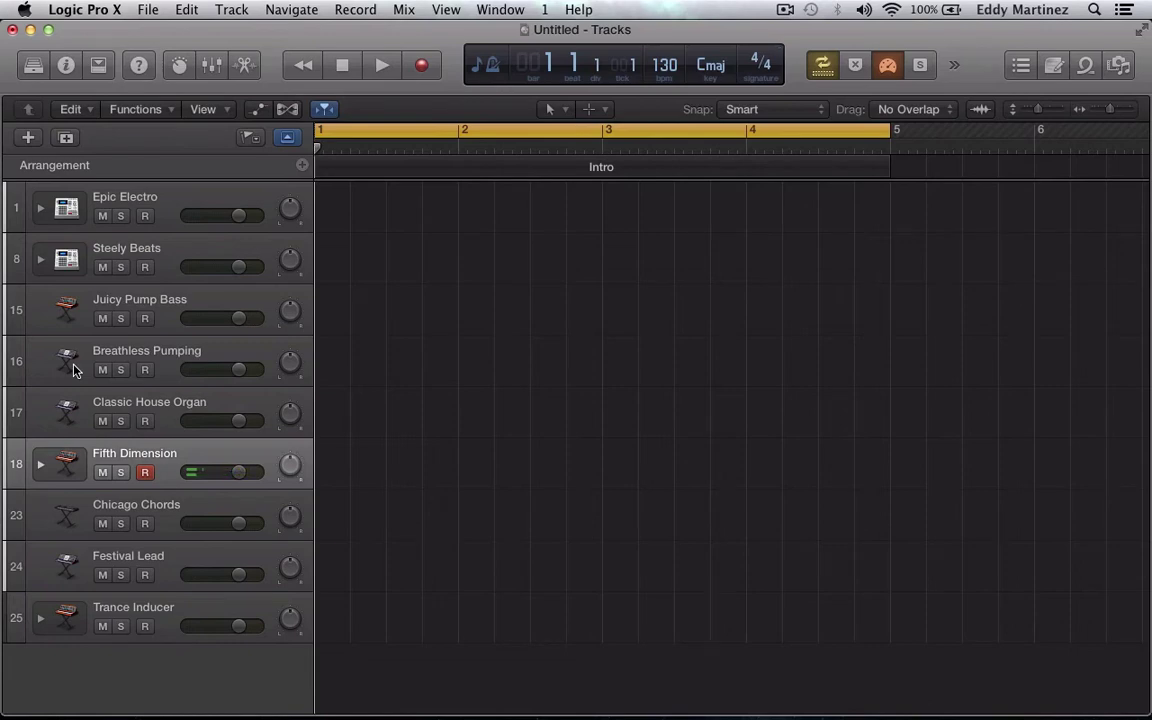
key(Down)
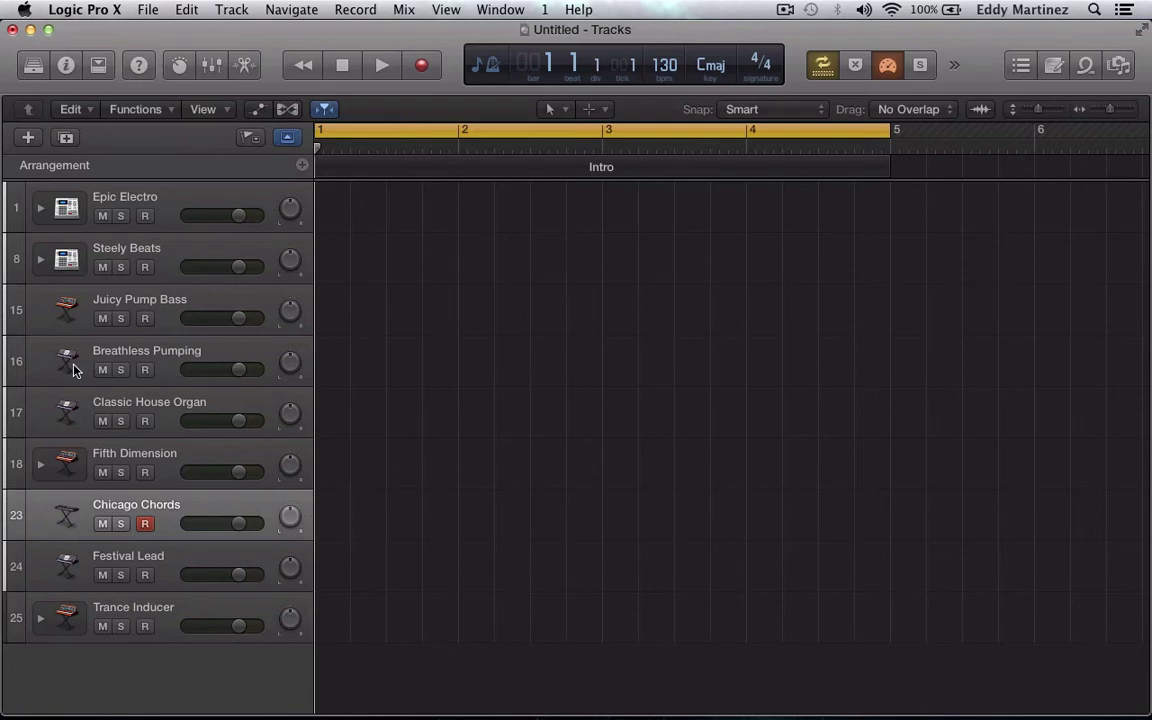
key(Down)
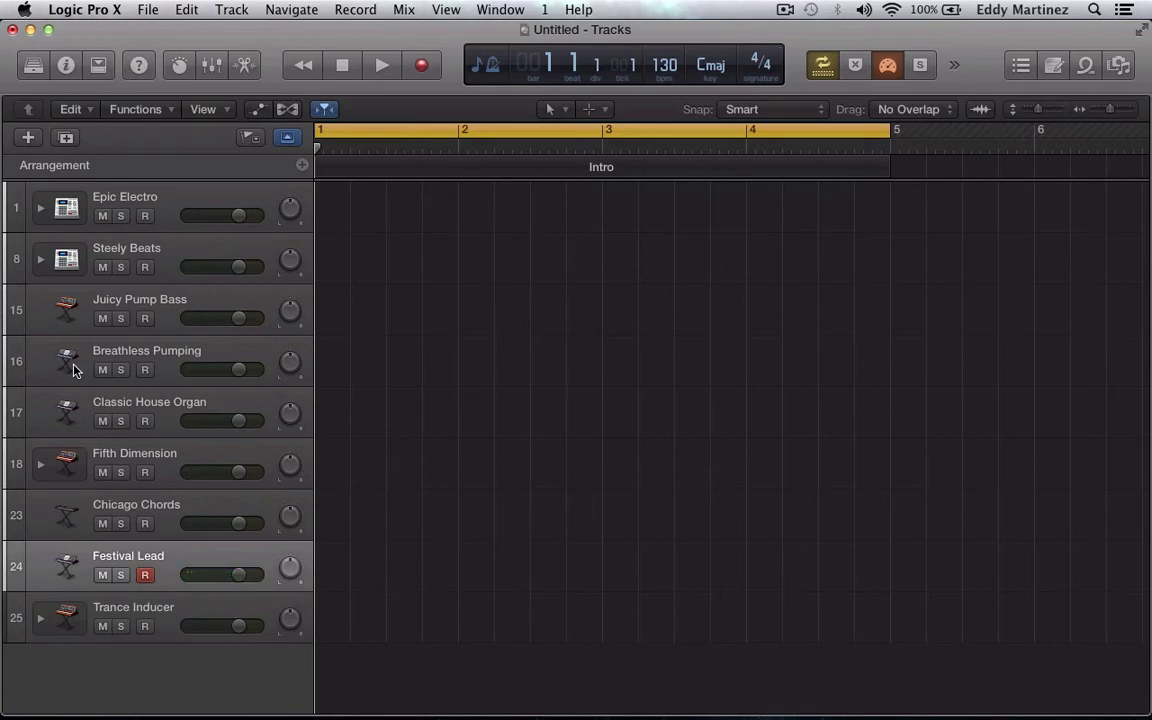
key(Down)
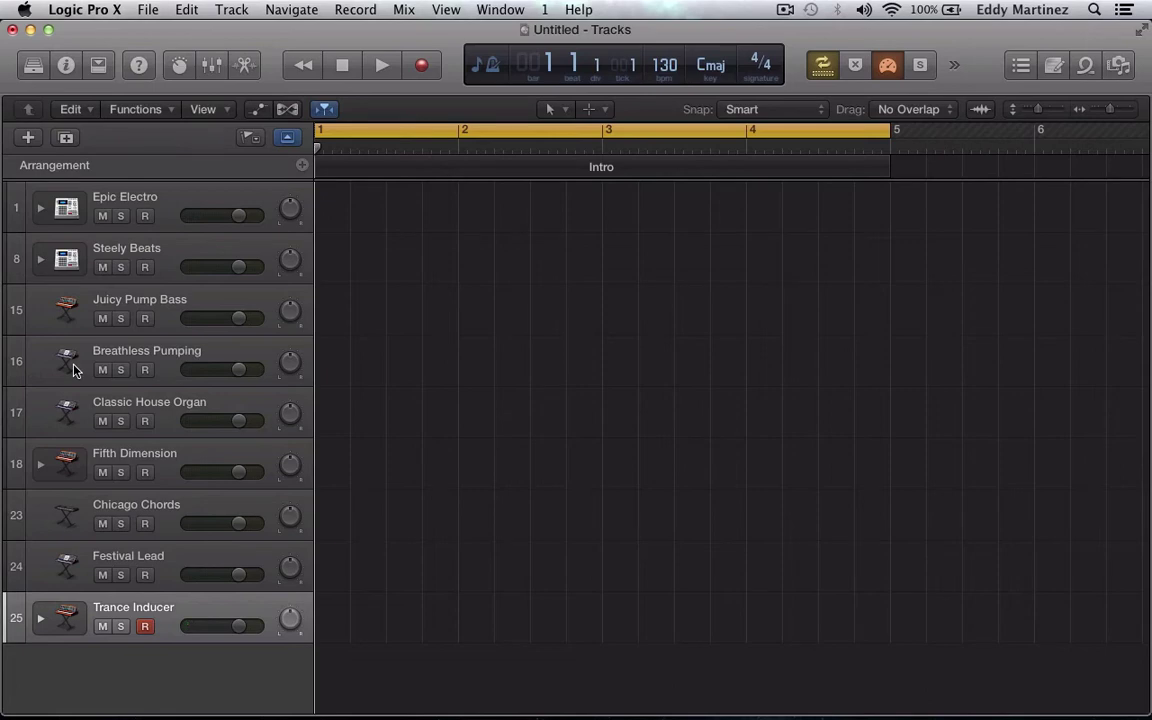
- Record a four-bar MIDI drum pattern on the Epic Electro track, starting at bar 1
scroll(72, 369, up, 1)
click(127, 203)
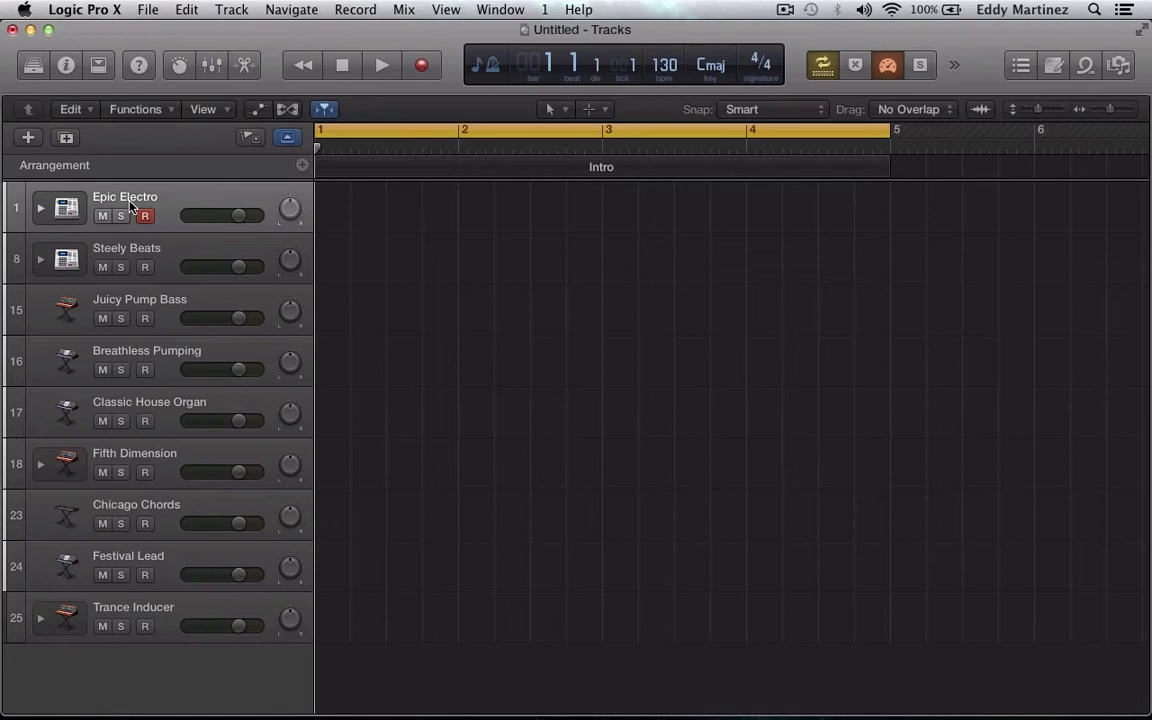
click(151, 199)
click(145, 218)
click(423, 66)
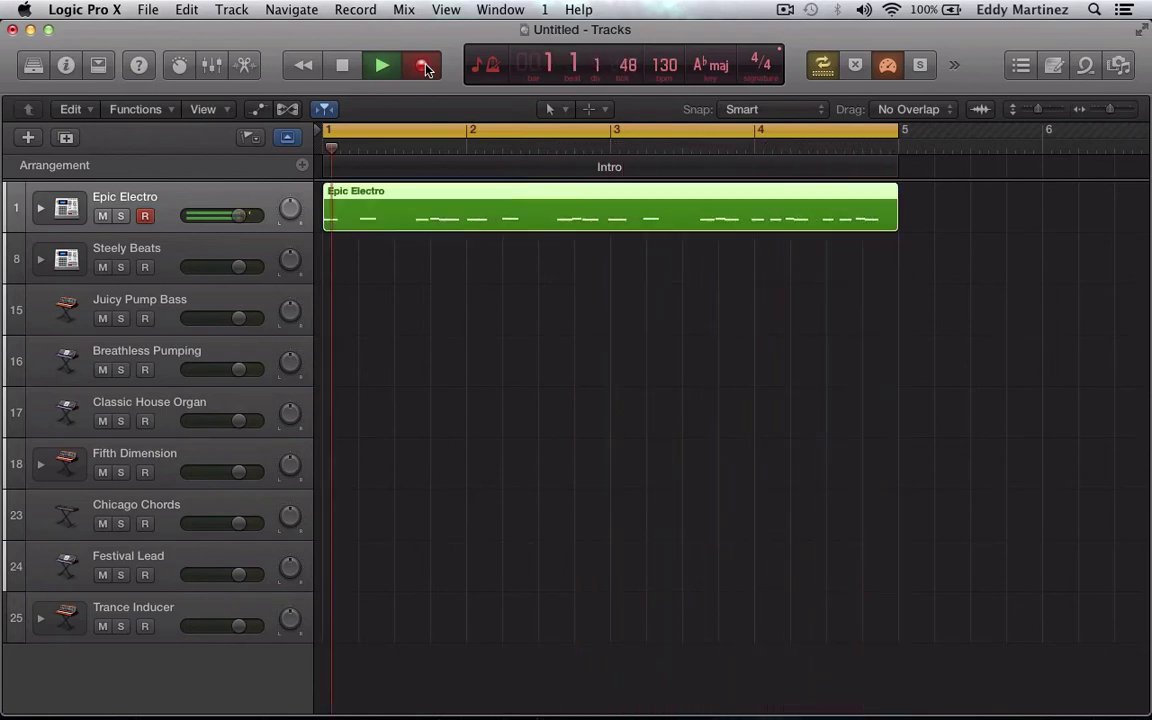
key(space)
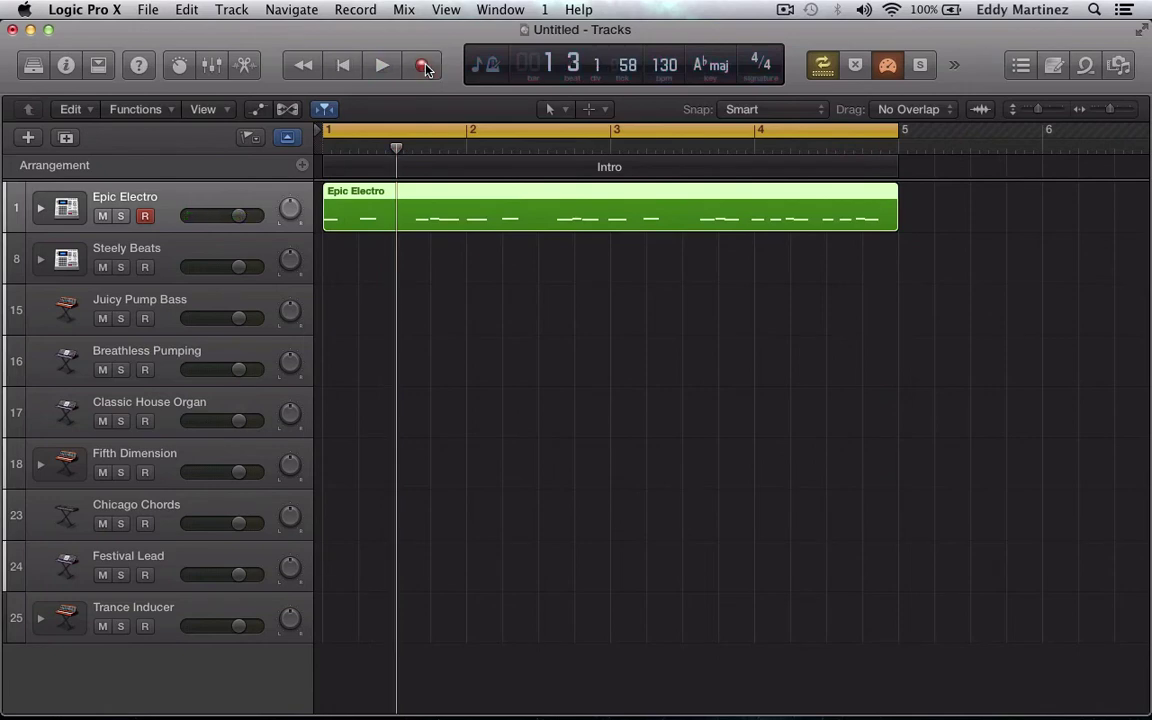
- Open the Epic Electro region in an enlarged Piano Roll and quantize all its notes to 1/16 Note
double_click(451, 212)
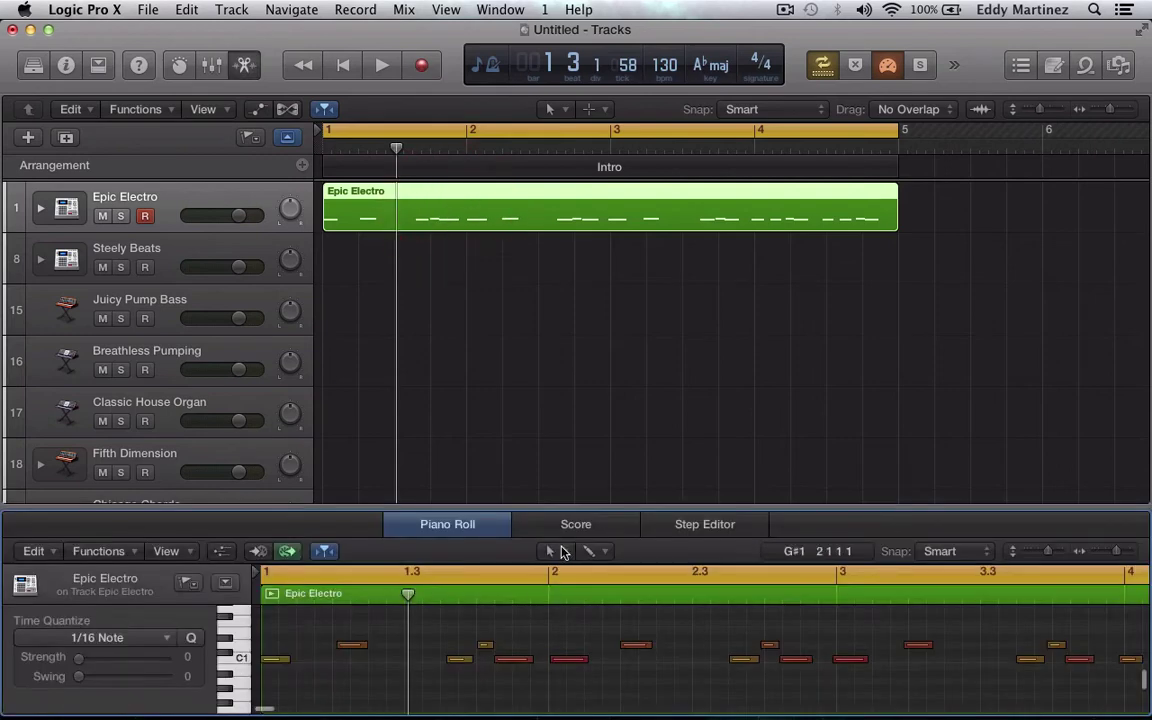
drag(507, 509, 514, 348)
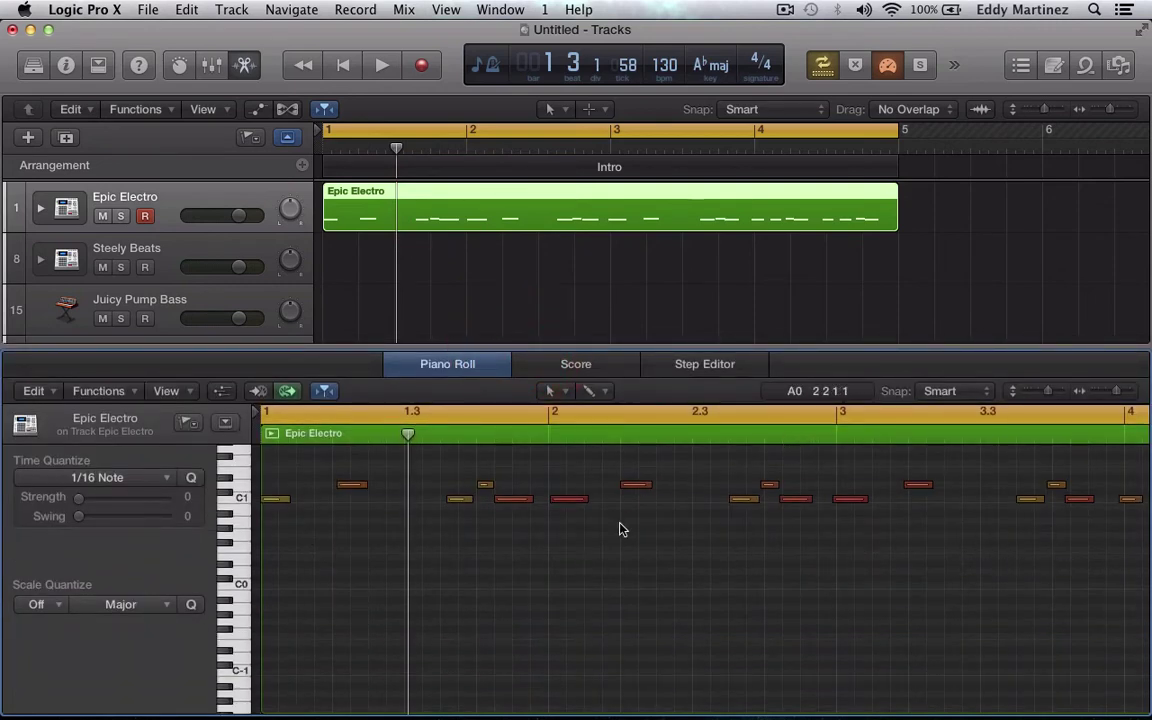
key(super+a)
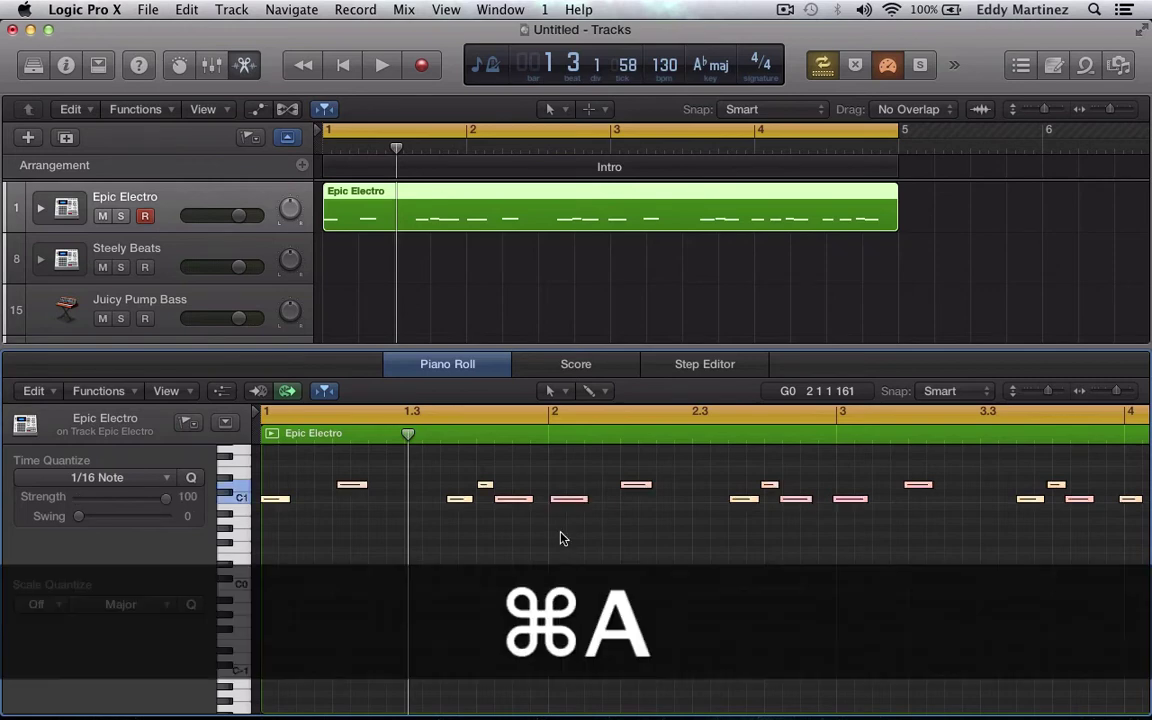
click(191, 478)
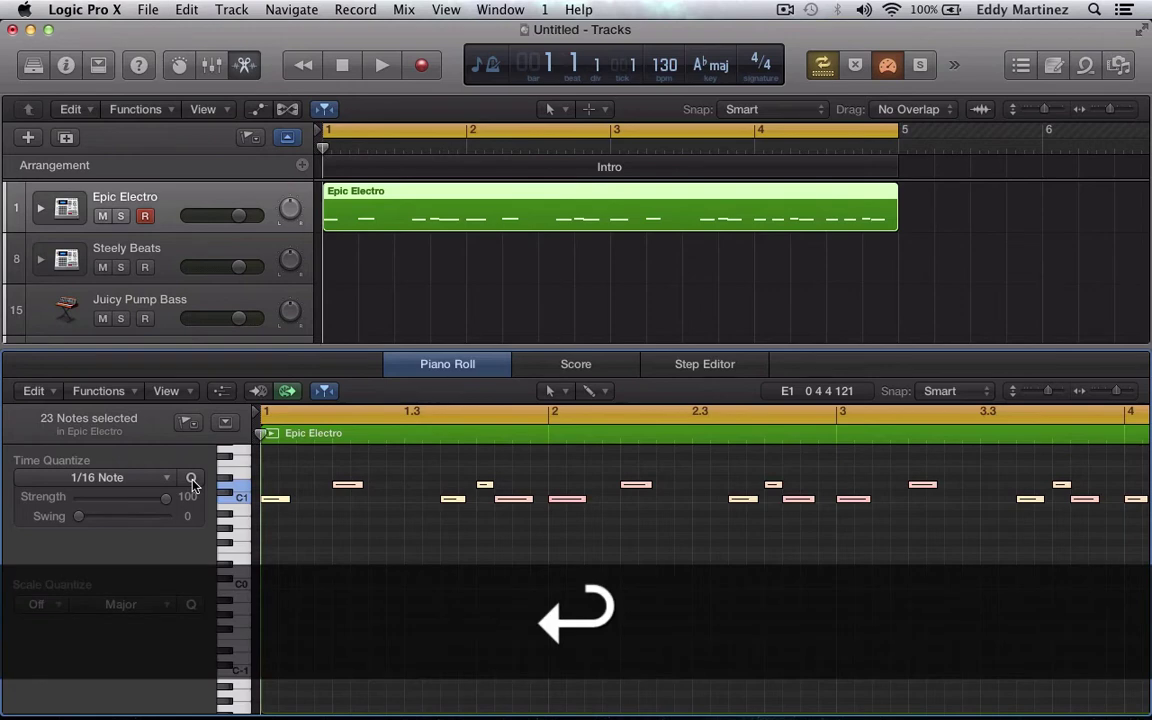
- Play back the quantized Epic Electro pattern and close the Piano Roll
key(space)
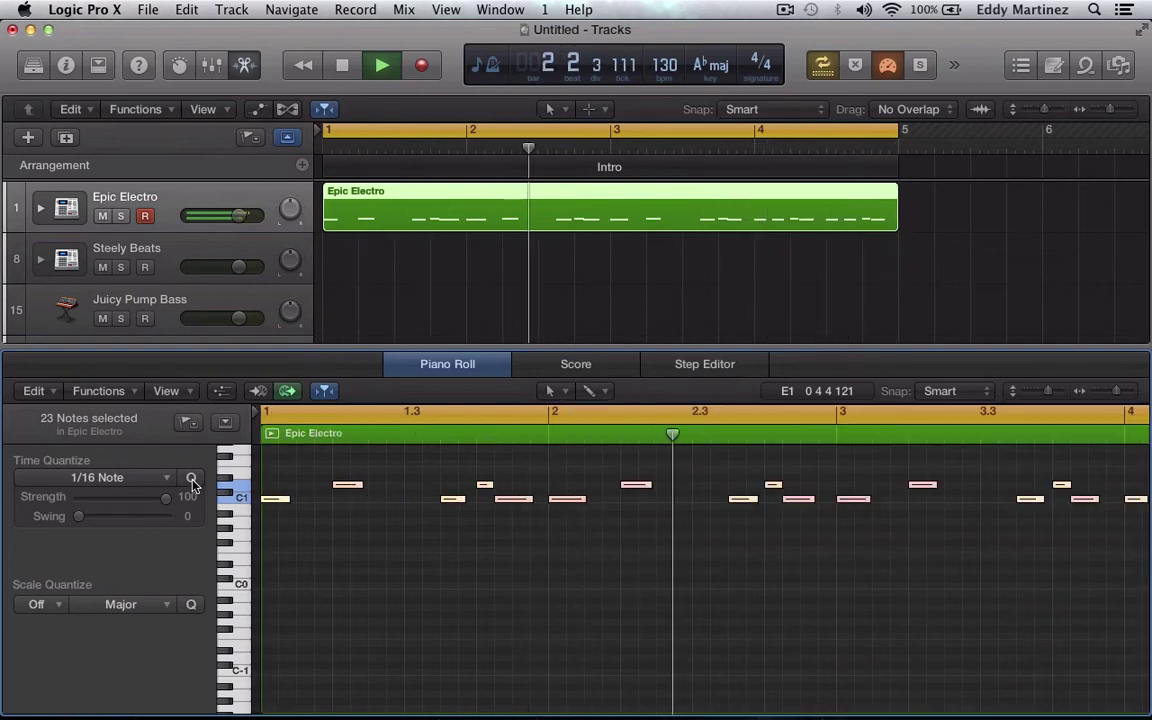
key(space)
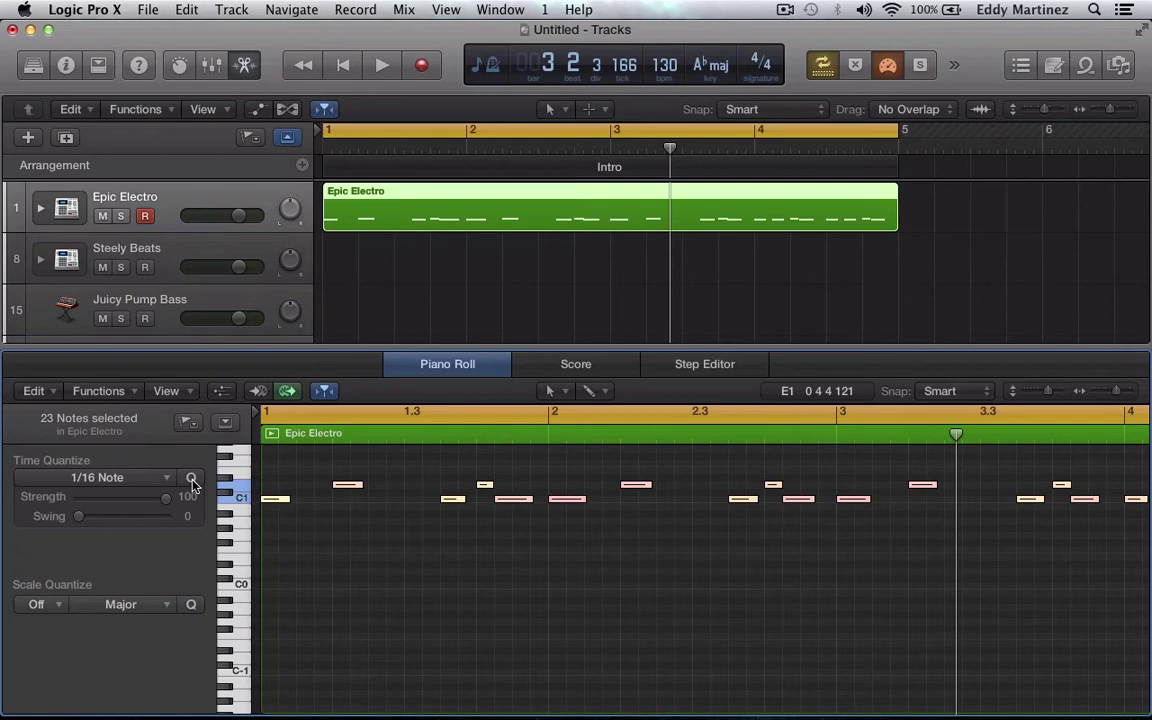
click(444, 366)
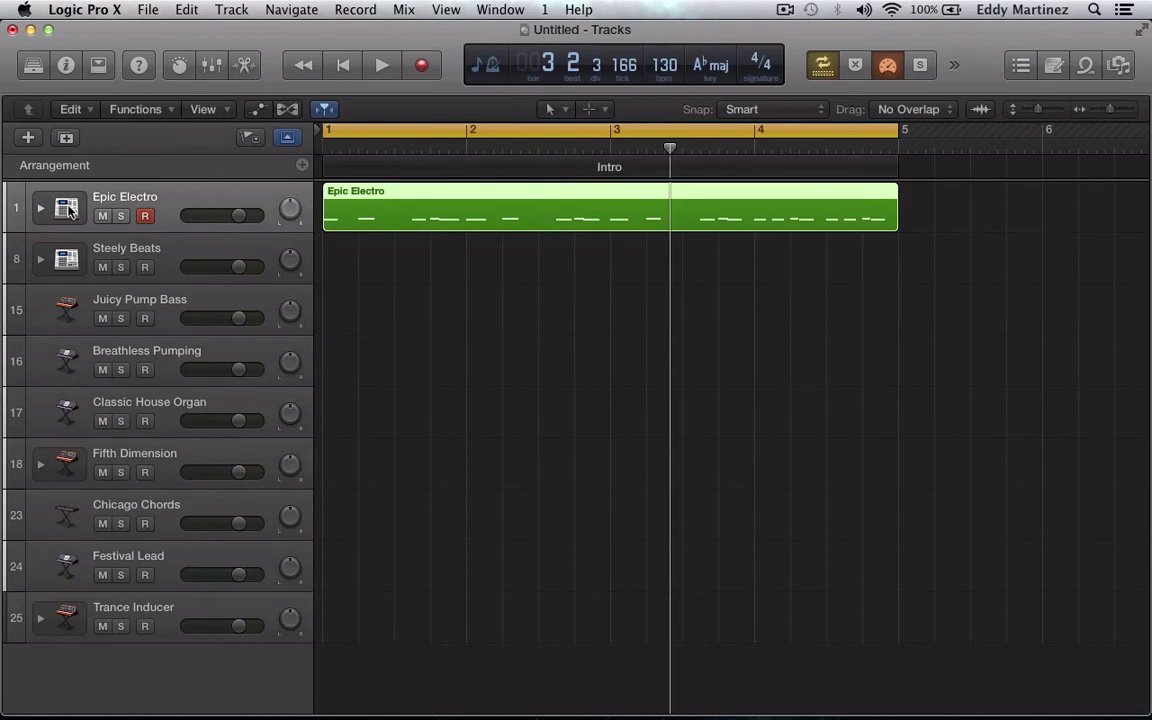
- Expand the Epic Electro track stack and play the pattern from bar 1 to check its individual drum channels
click(41, 210)
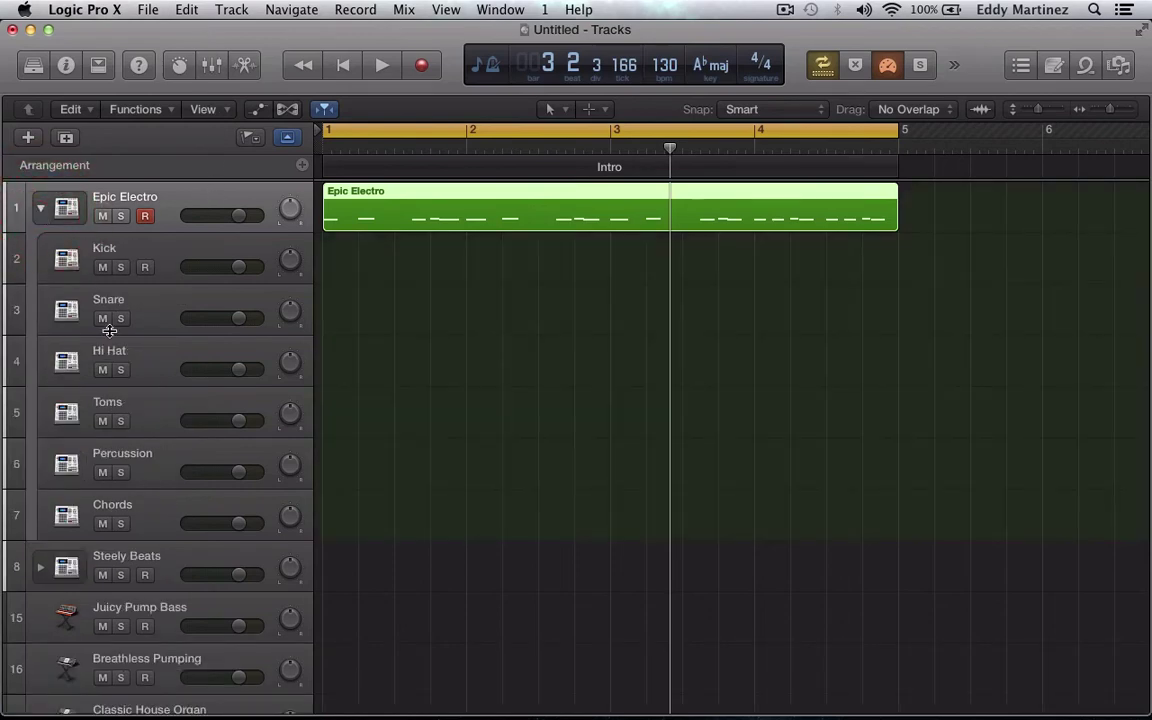
key(Return)
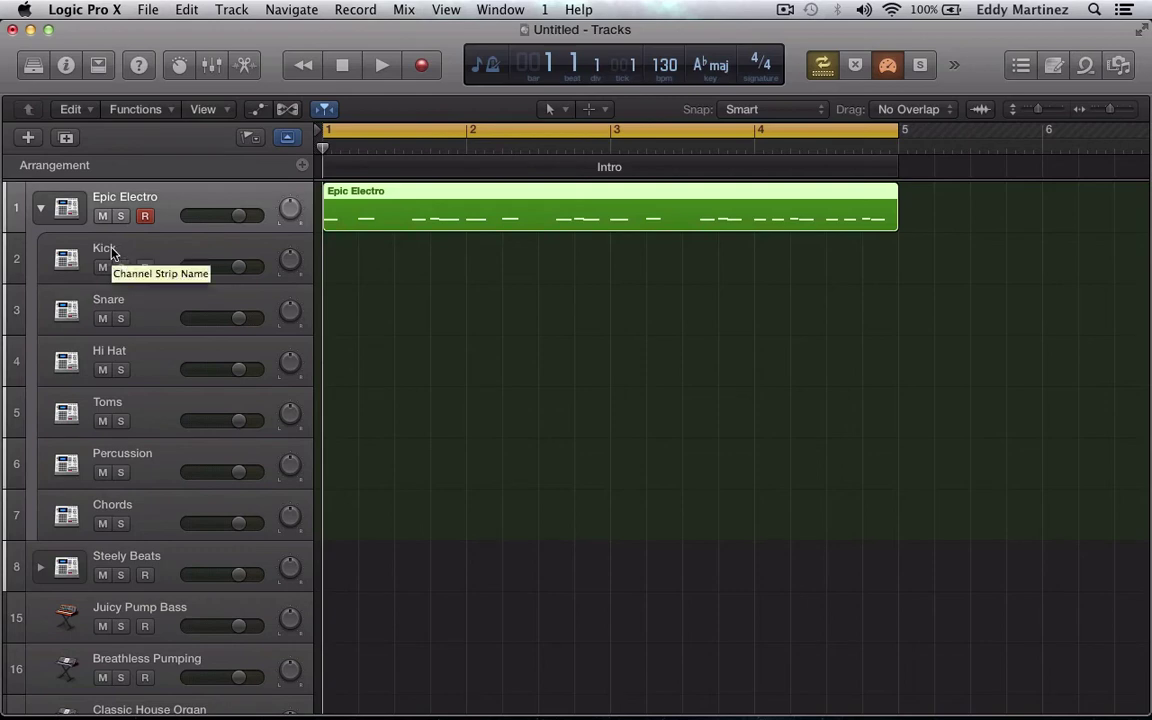
key(space)
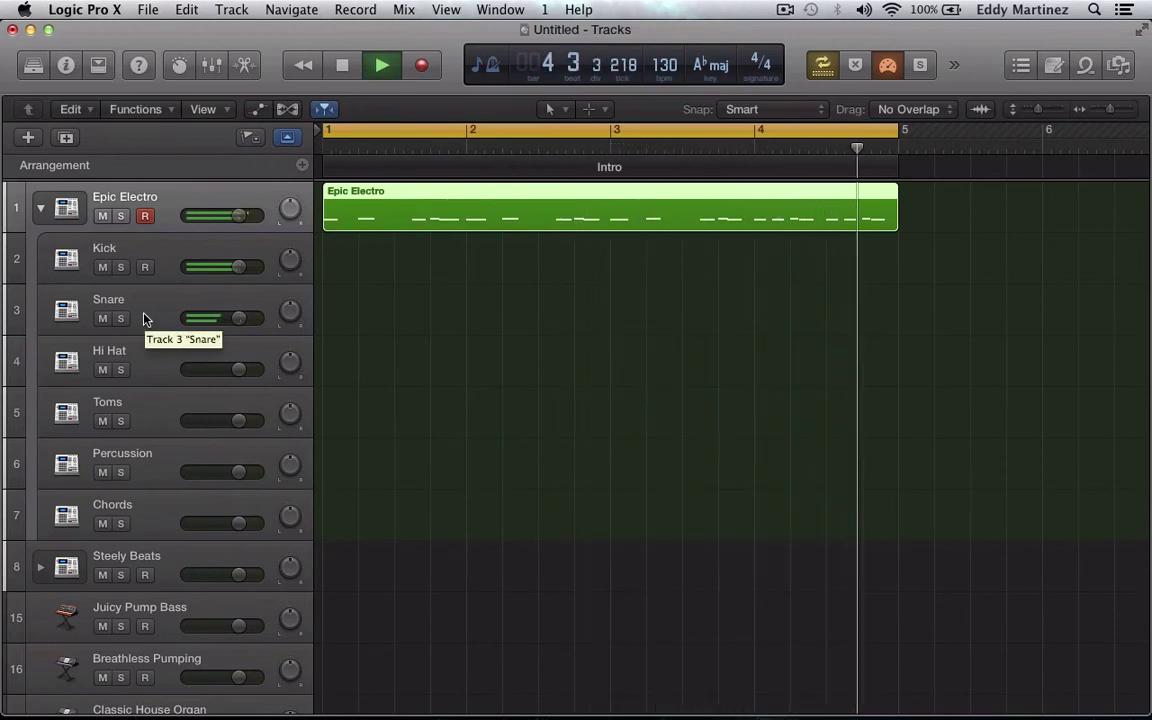
key(space)
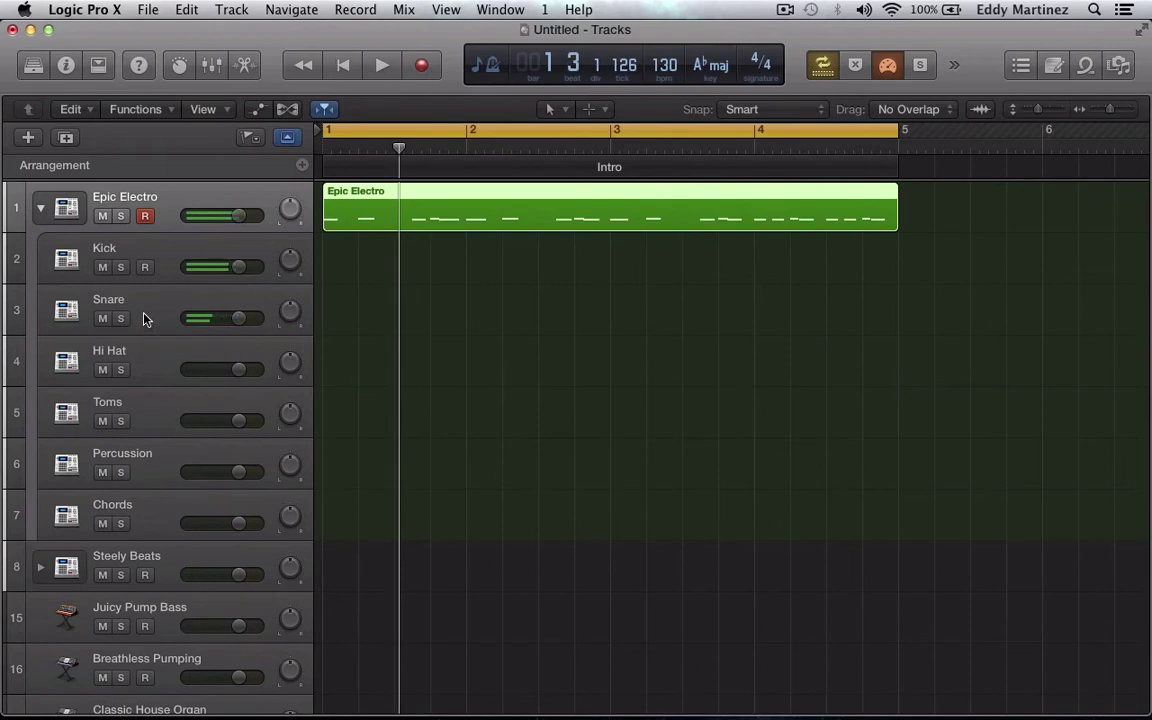
- Copy the four-bar Epic Electro region and paste it back to back at bars 5 and 9
key(Return)
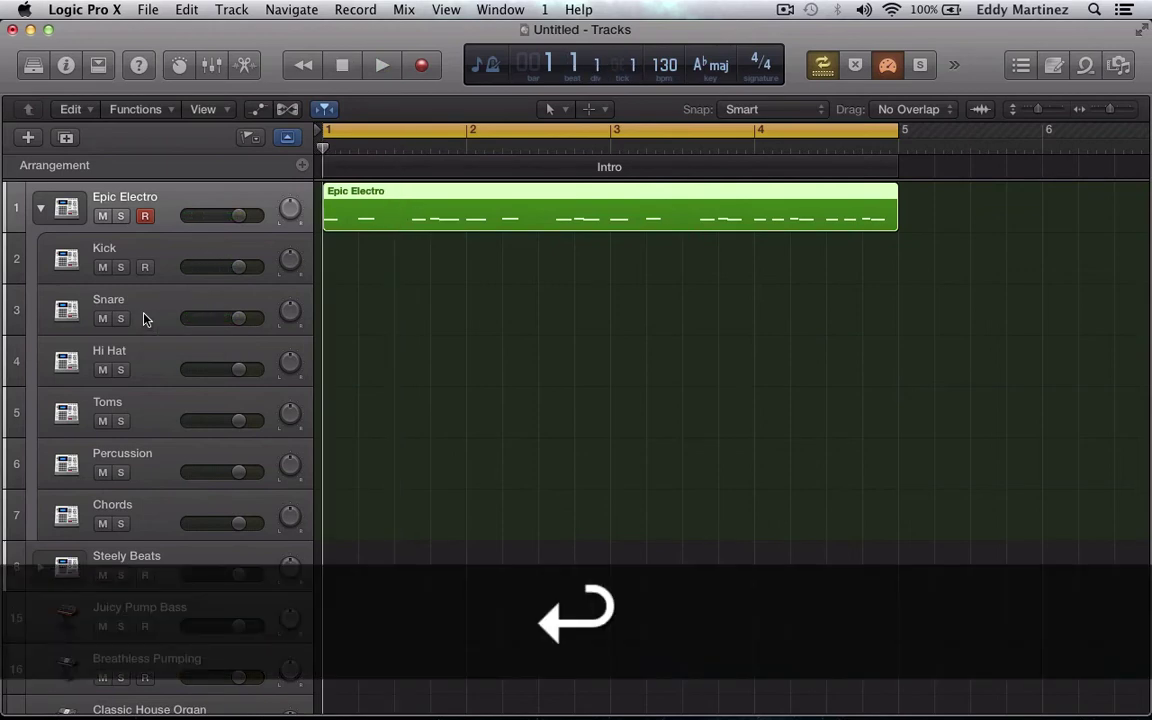
click(656, 221)
key(super+c)
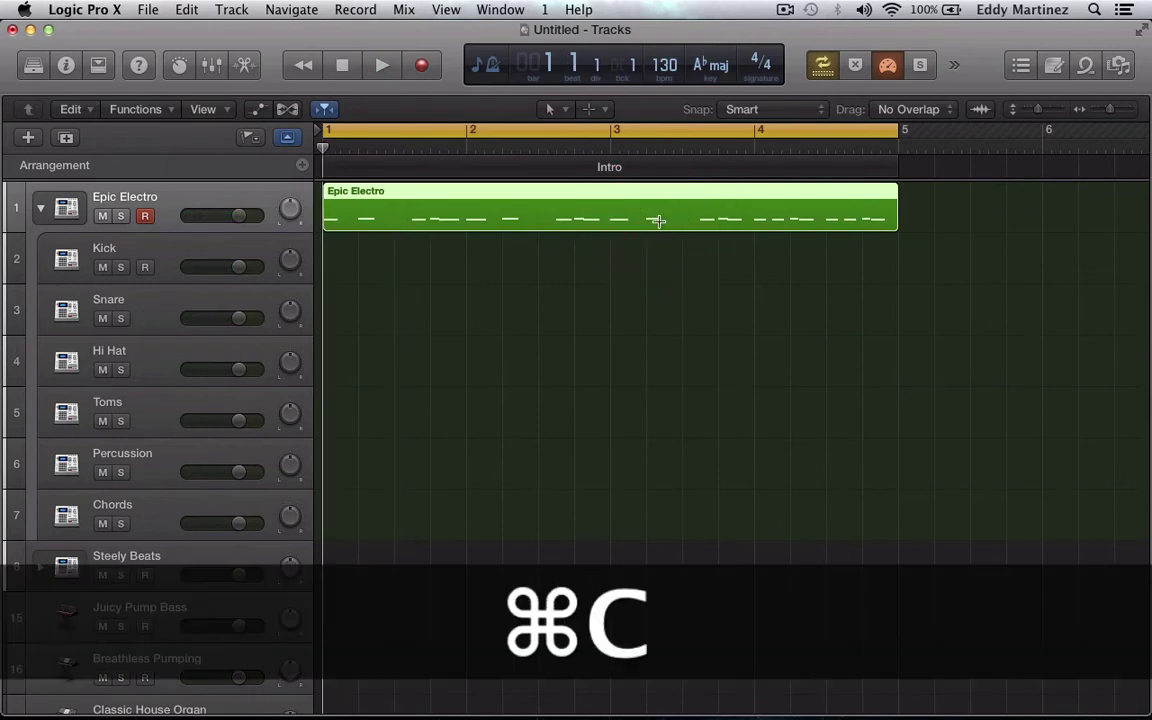
key(period)
key(period)
key(period)
key(period)
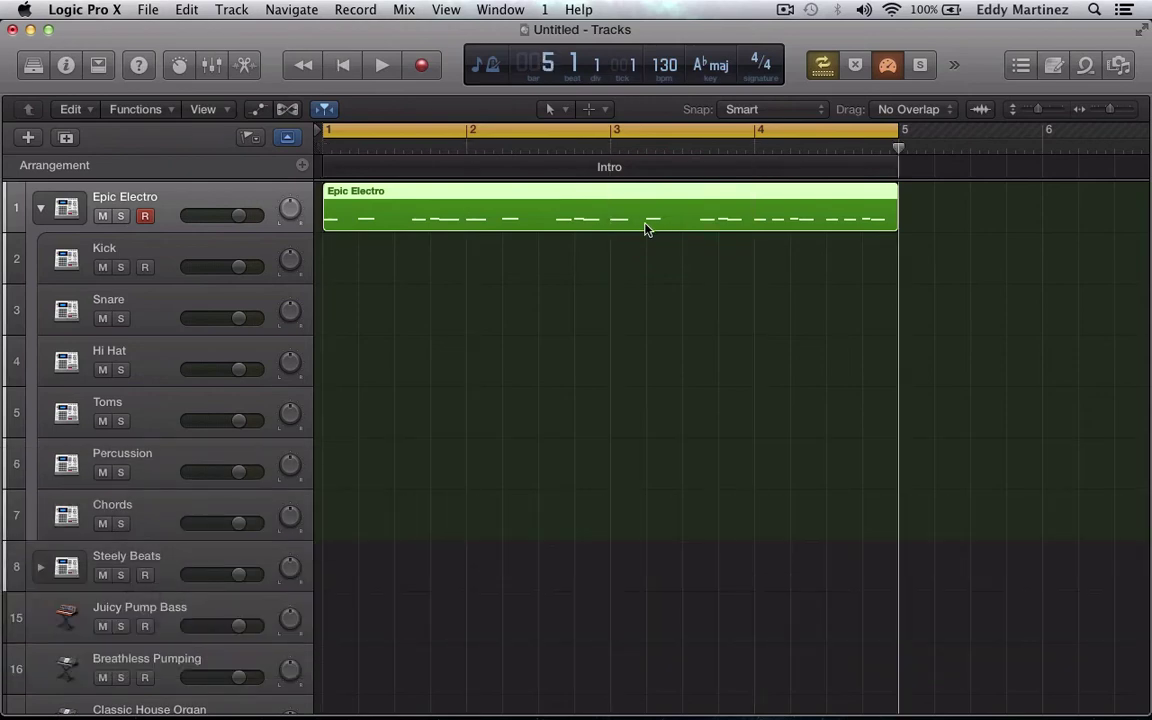
key(super+c)
key(super+v)
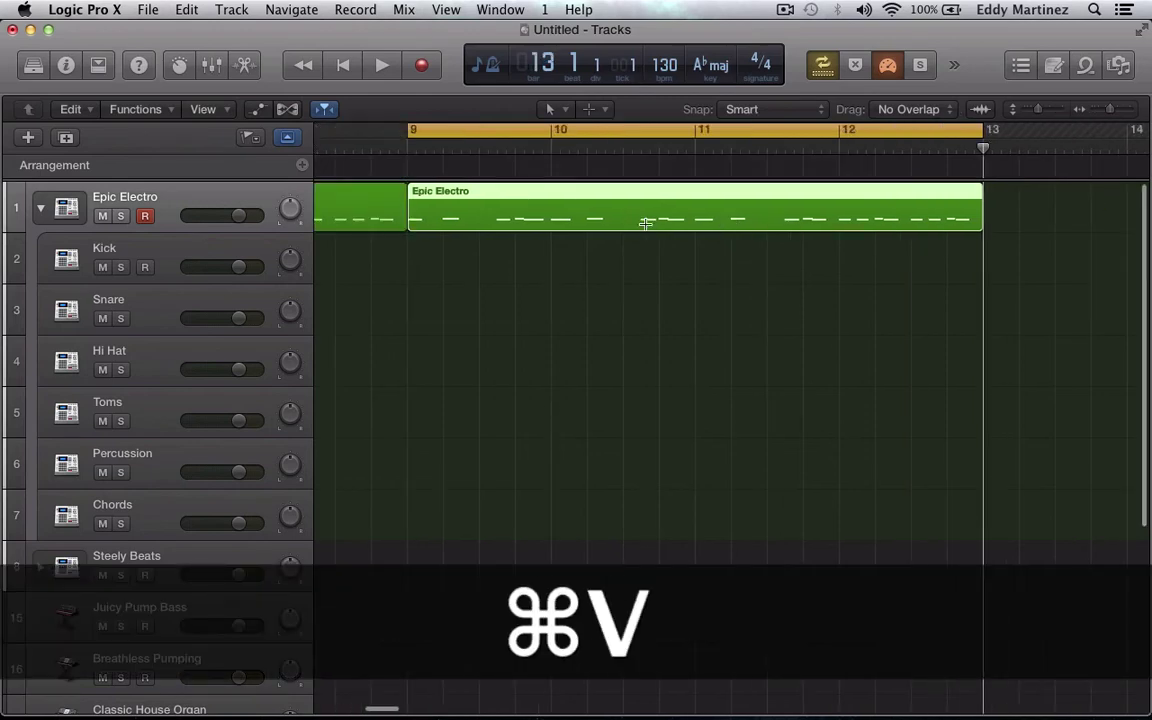
- Paste another copy of the Epic Electro region at bar 13 and collapse the Epic Electro track stack
key(super+v)
key(Return)
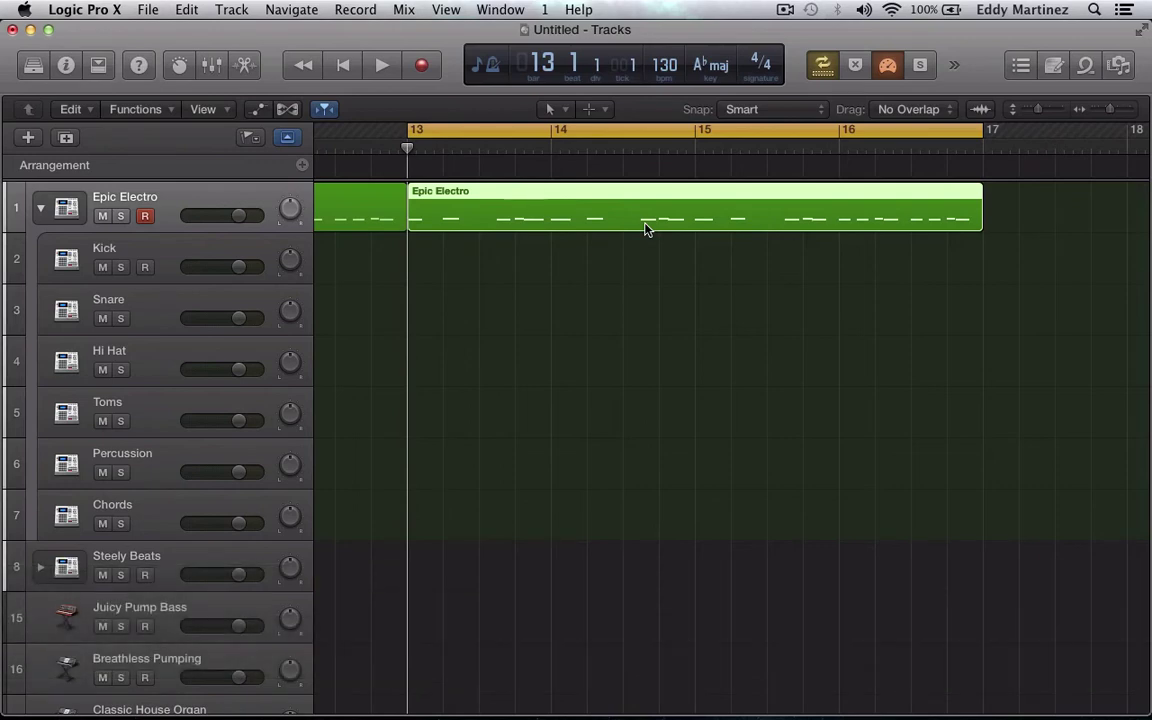
scroll(123, 447, down, 3)
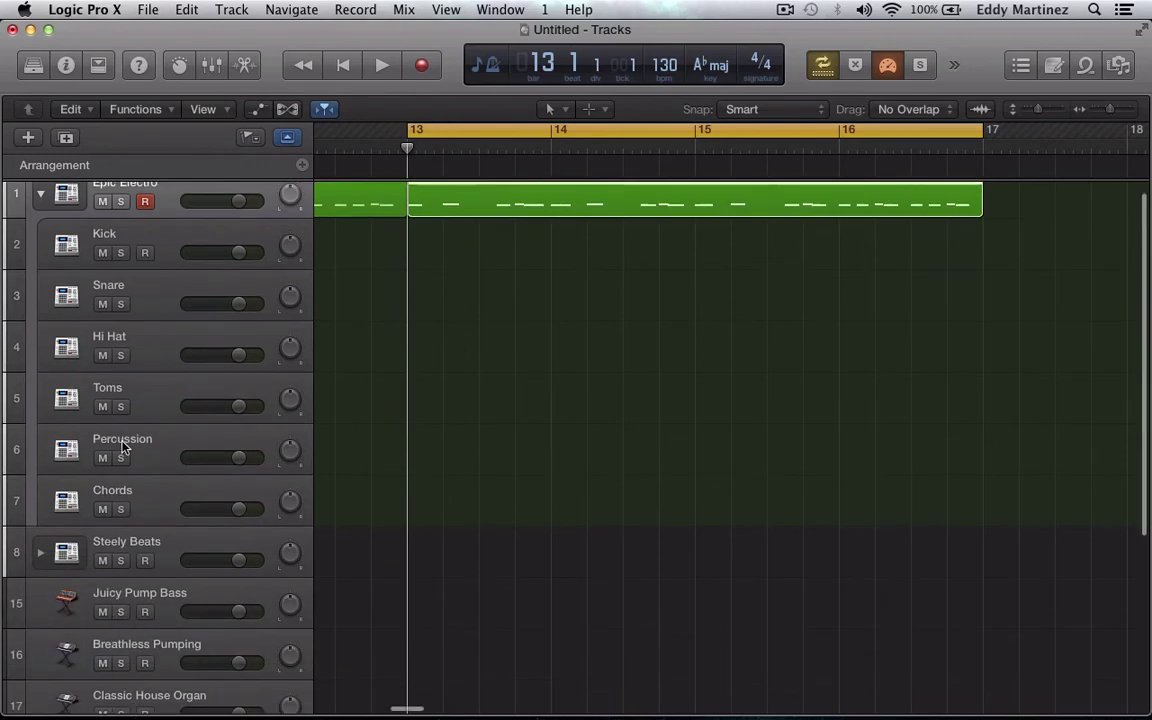
scroll(123, 447, up, 3)
click(40, 208)
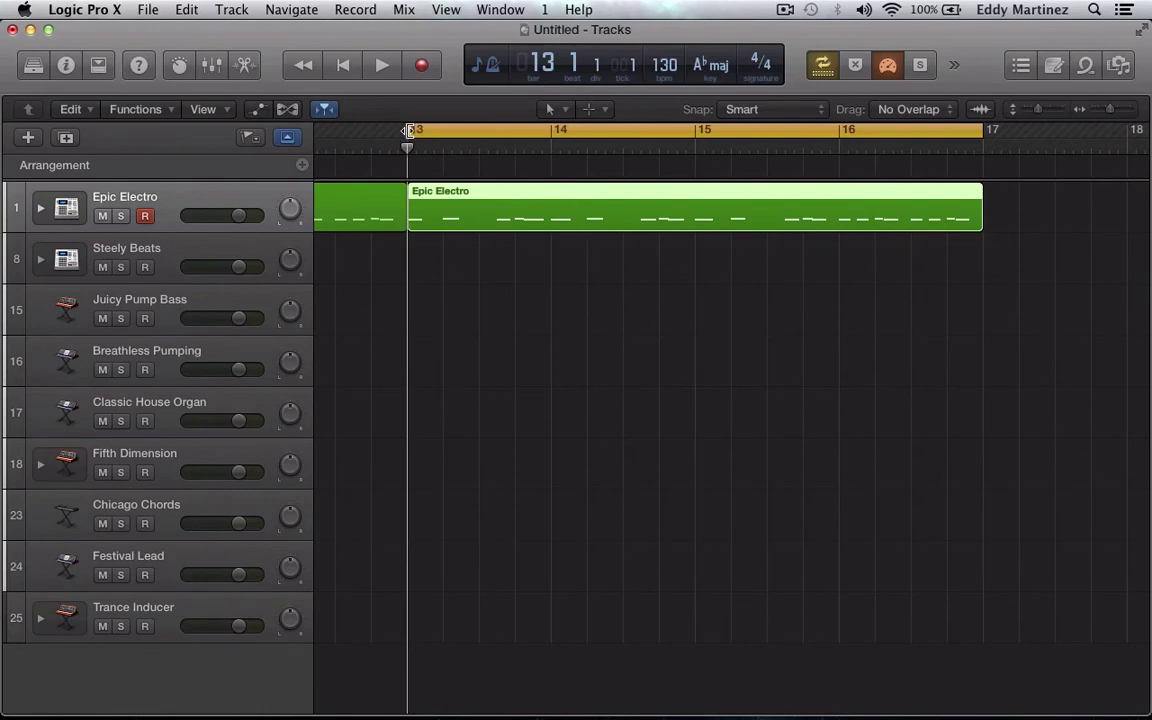
- Extend the cycle range back to bar 1 and rehearse the Juicy Pump Bass track over the drum pattern
drag(407, 131, 251, 145)
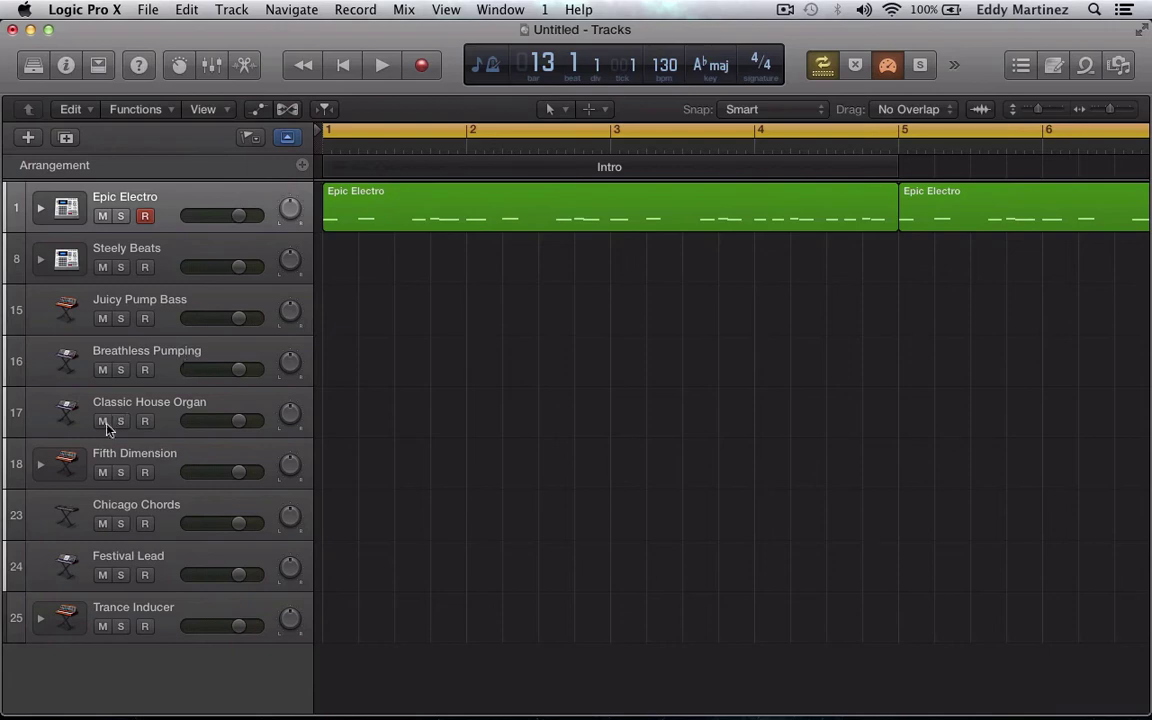
click(68, 307)
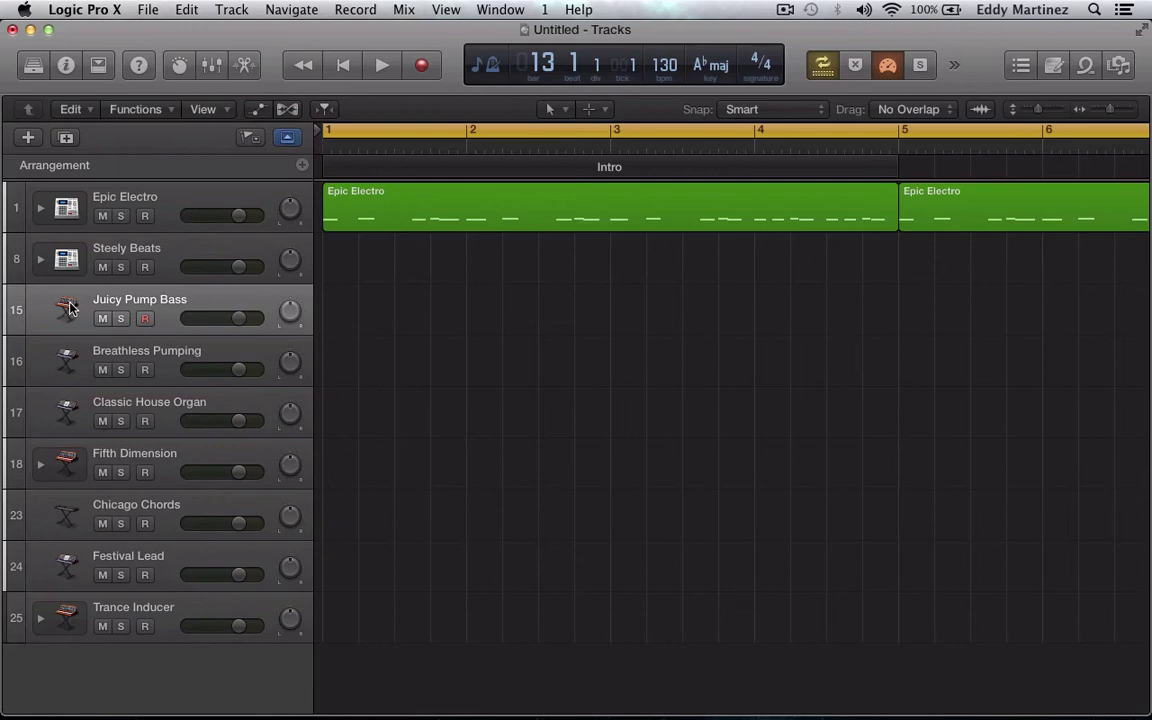
key(space)
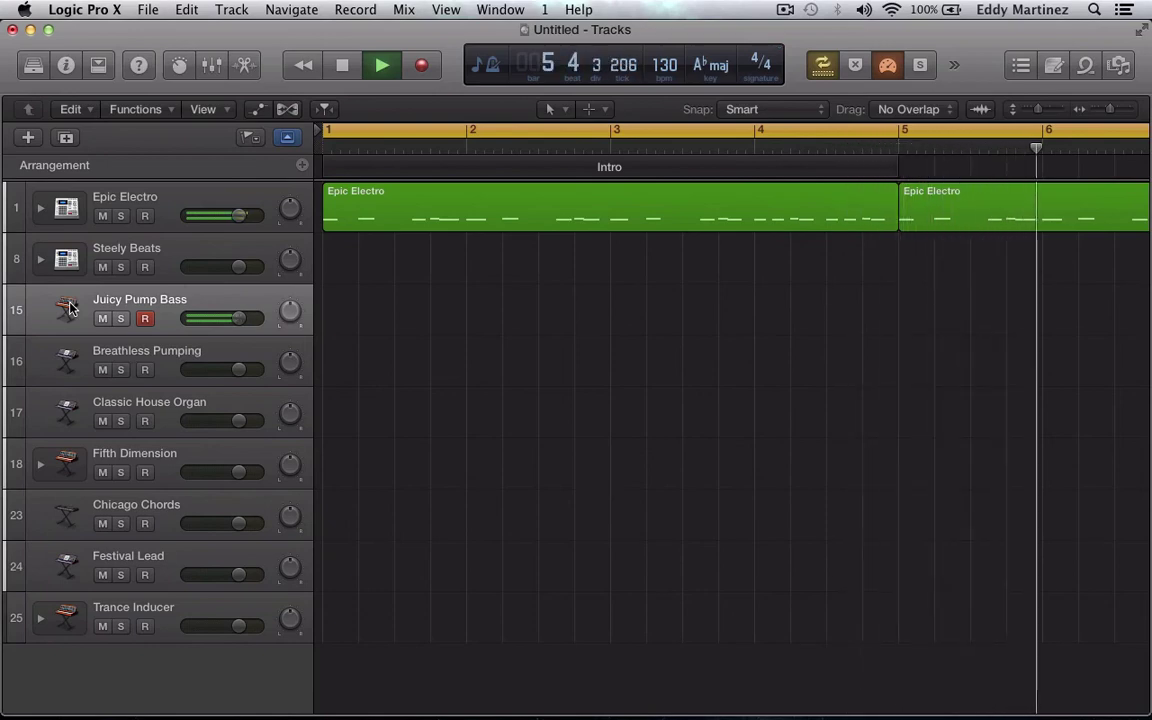
key(space)
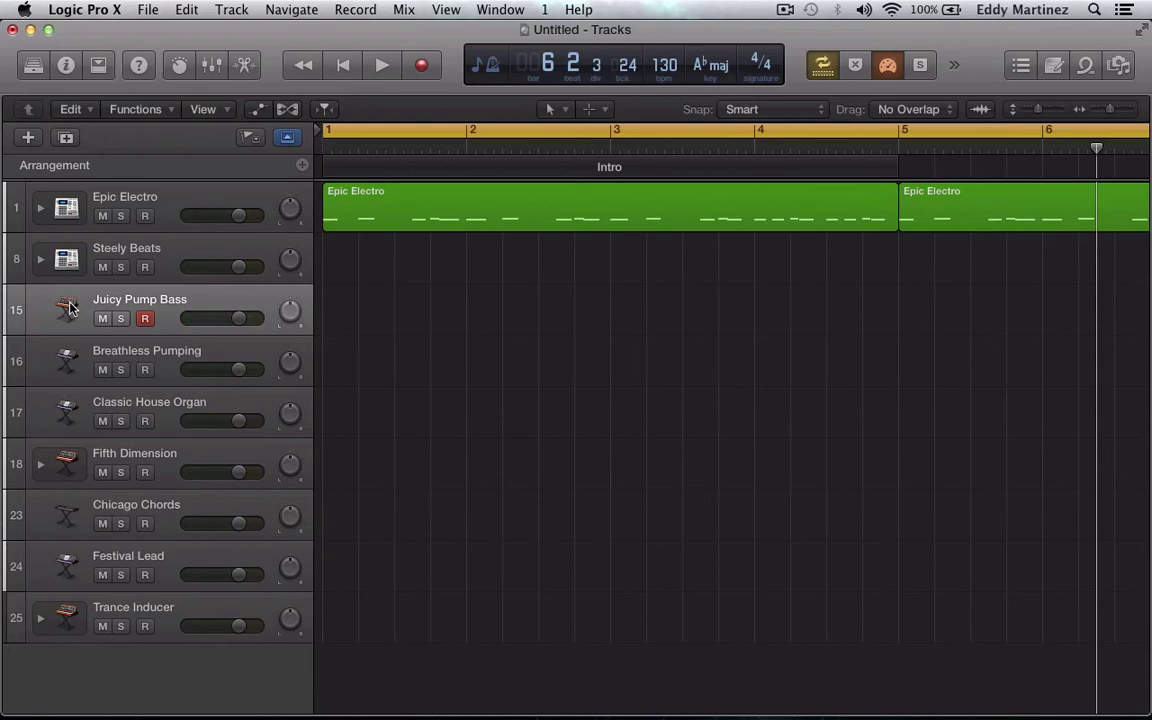
- Record a Juicy Pump Bass part from bar 1 through the whole cycle range up to bar 17
key(Return)
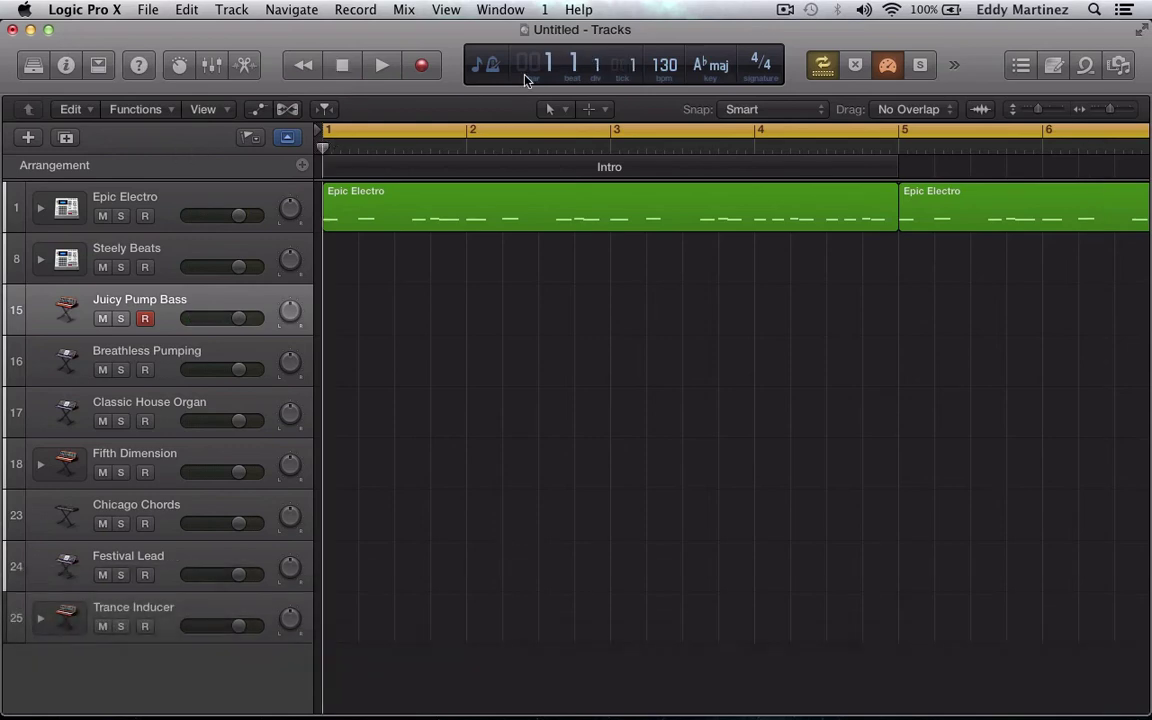
click(426, 64)
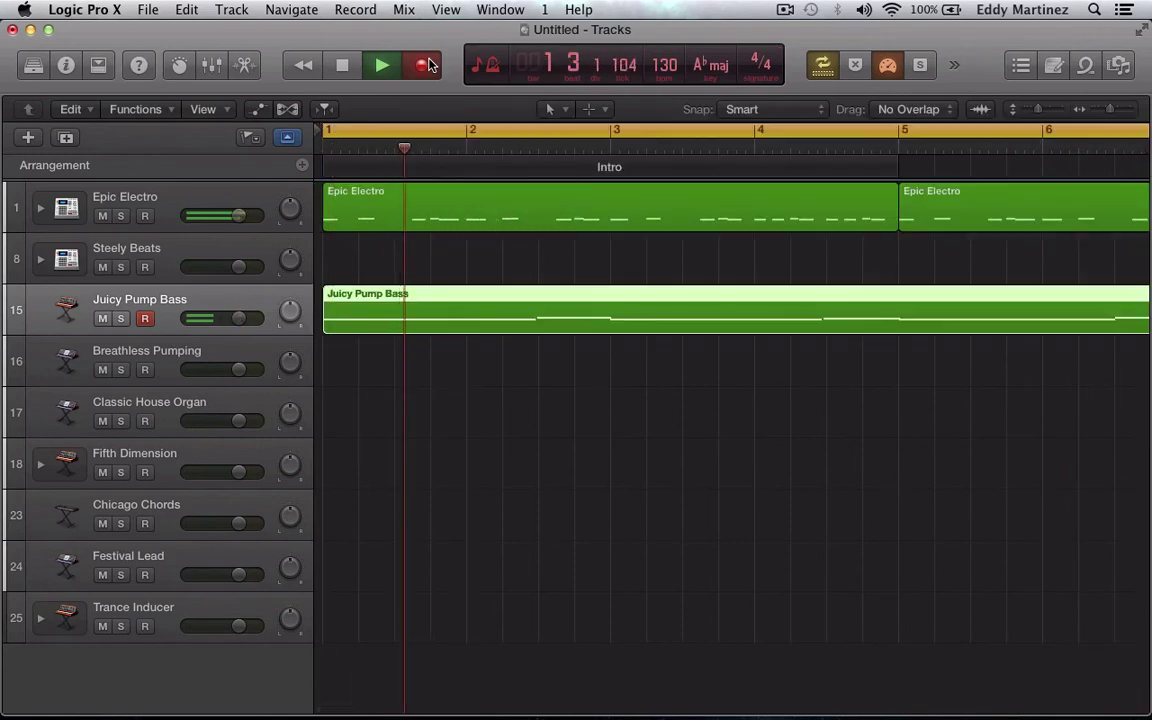
key(space)
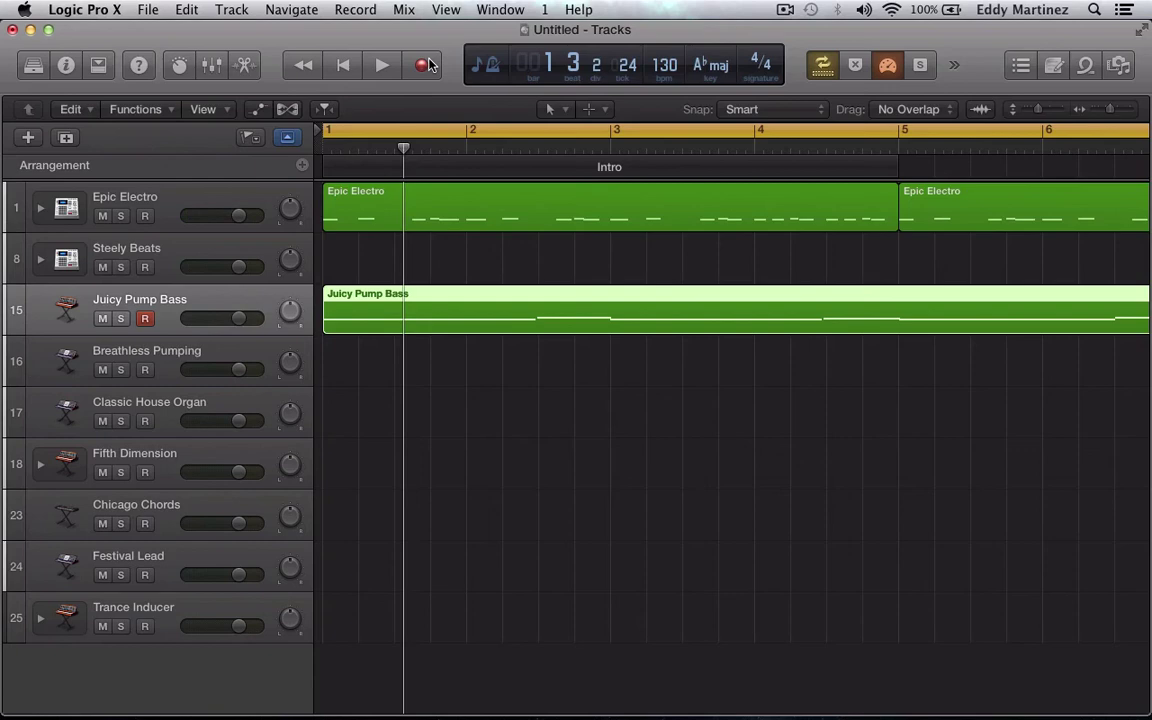
- Open the Juicy Pump Bass region in the Piano Roll and quantize all its notes to 1/16 Note
double_click(583, 293)
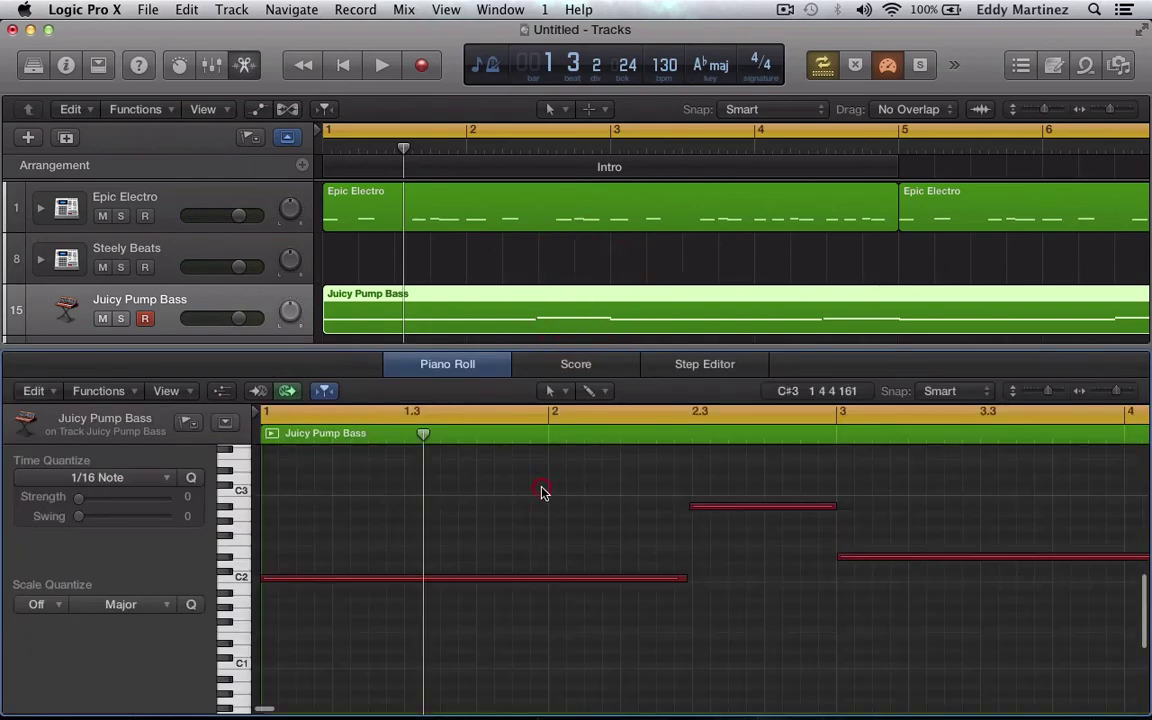
key(super+a)
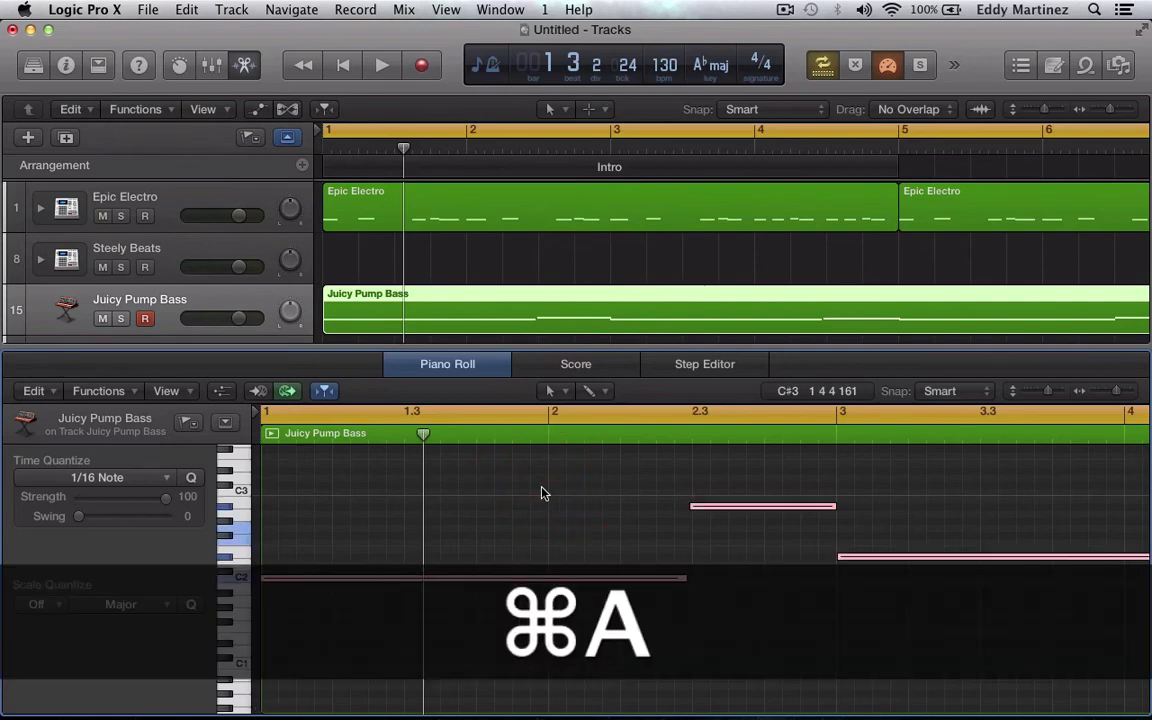
click(193, 479)
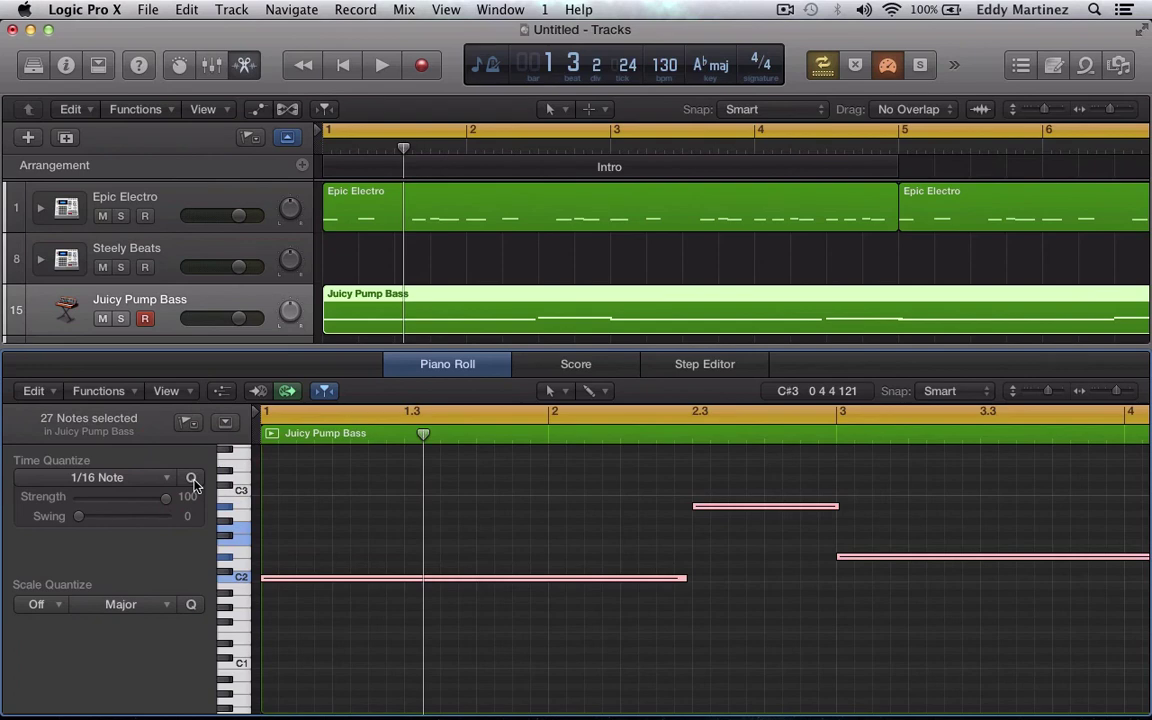
- Play the quantized bass with the drums from bar 1, closing the Piano Roll and making the Tracks view follow the playhead
key(Return)
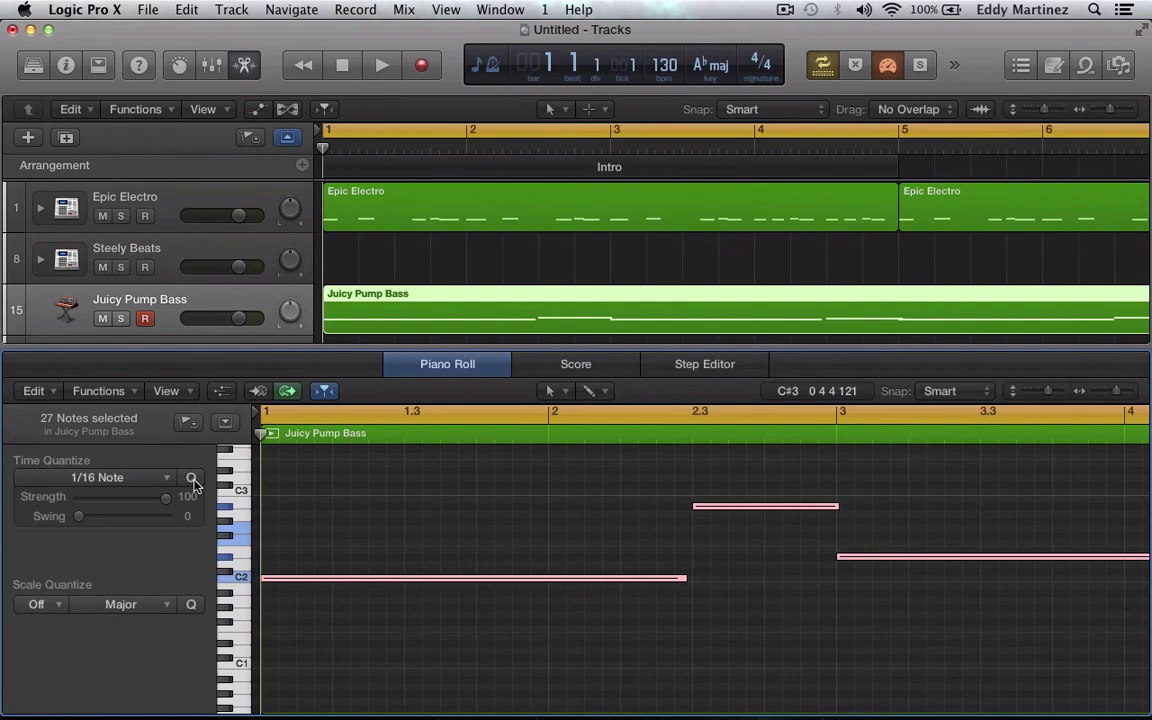
key(space)
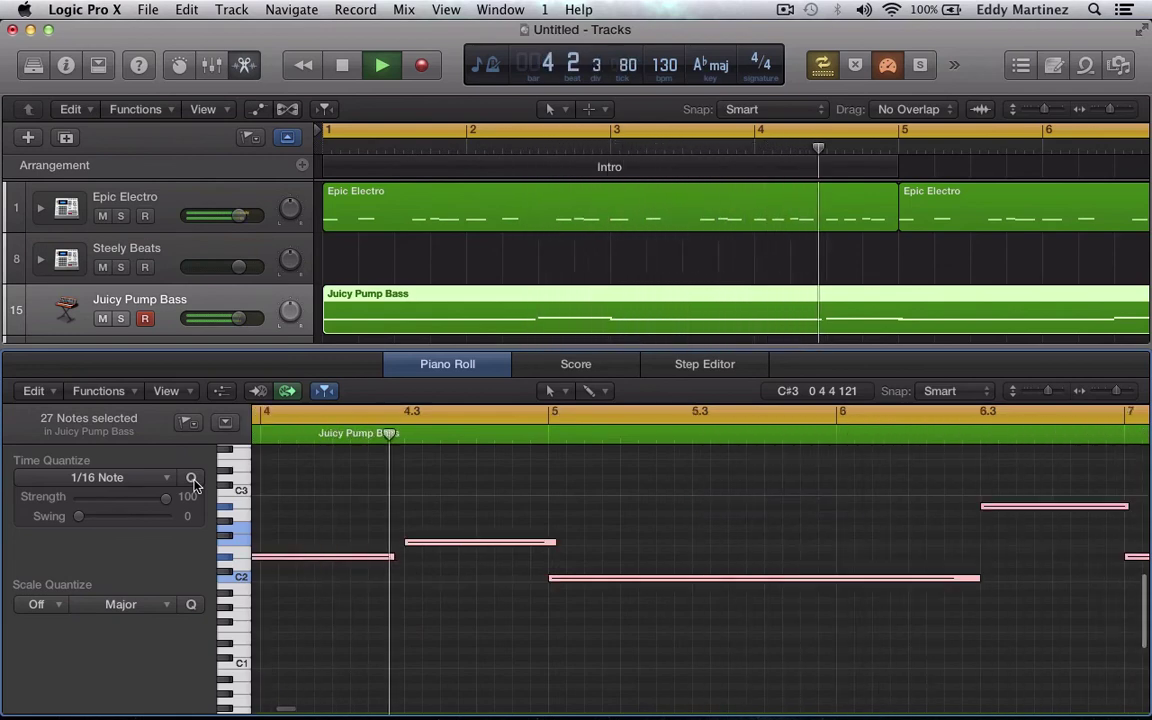
click(450, 367)
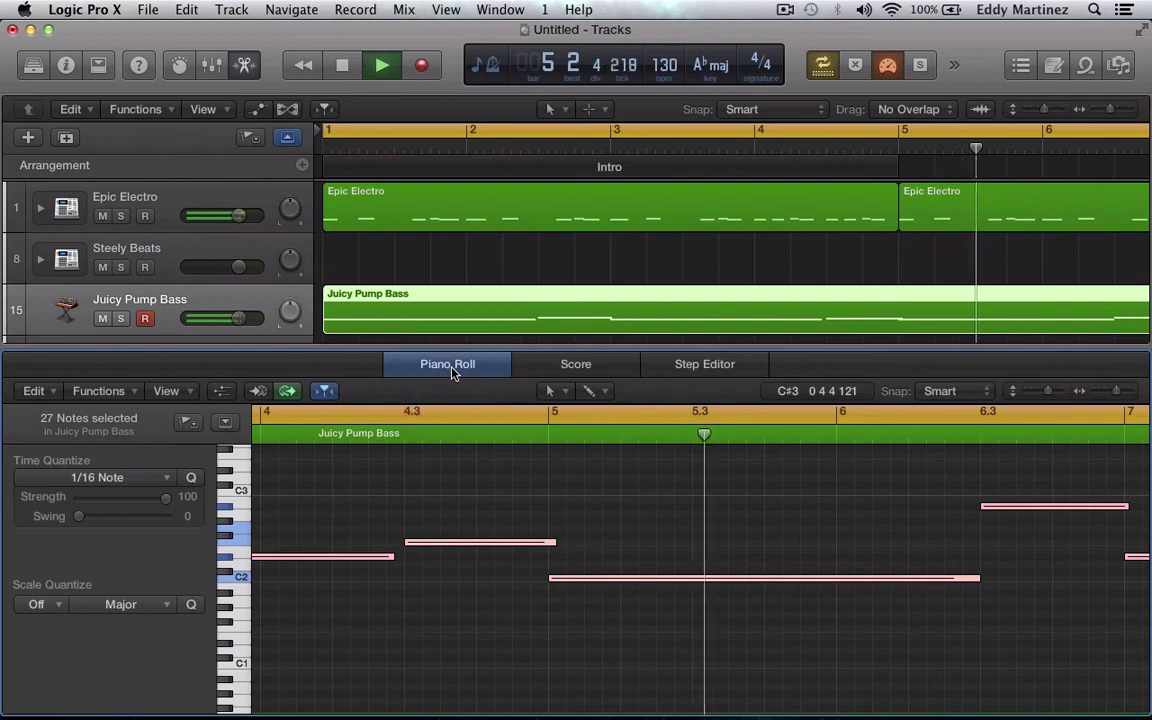
key(e)
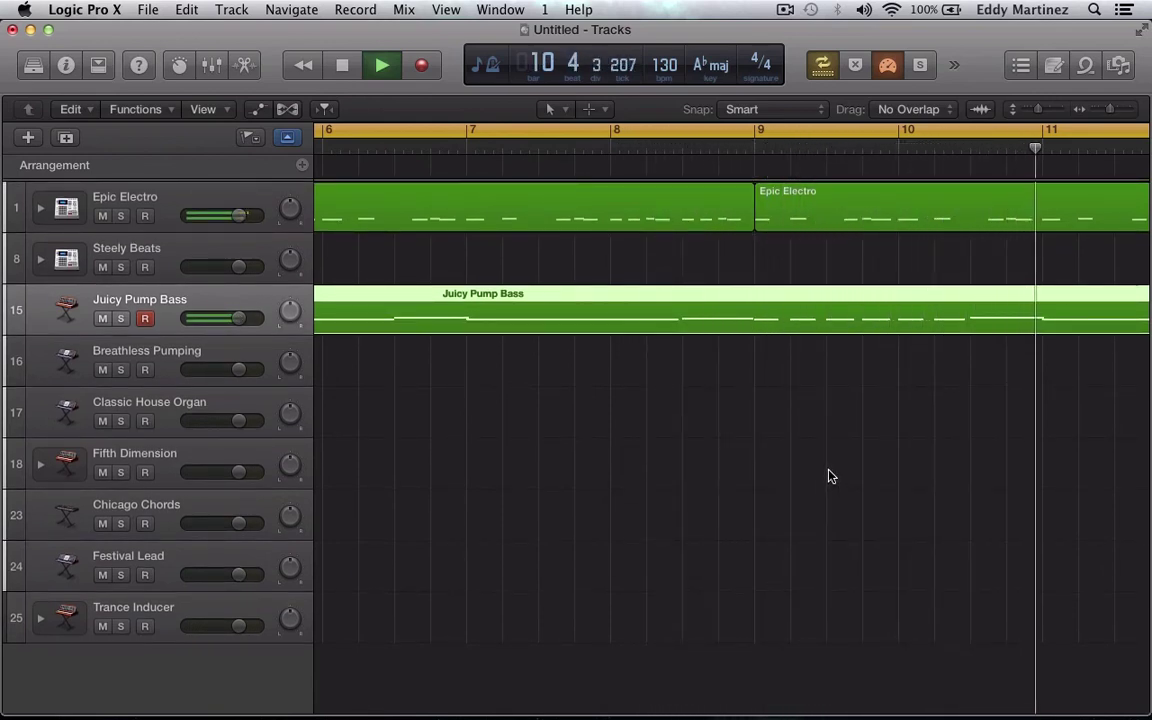
scroll(815, 460, right, 1)
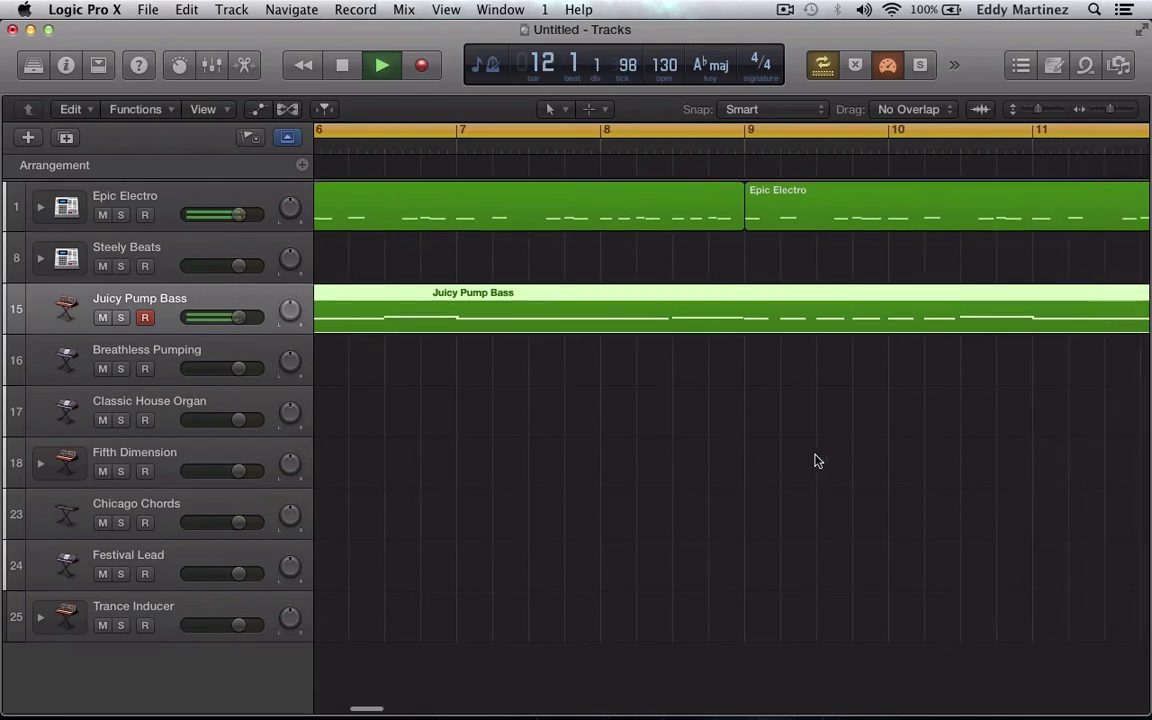
click(325, 109)
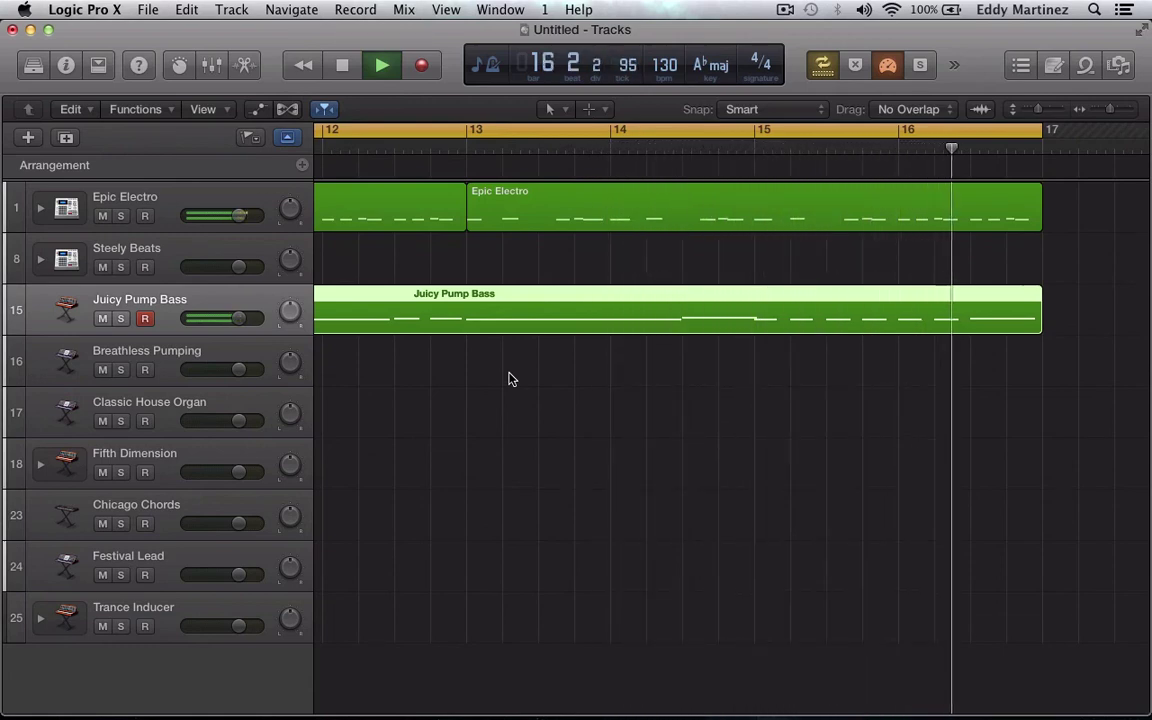
key(space)
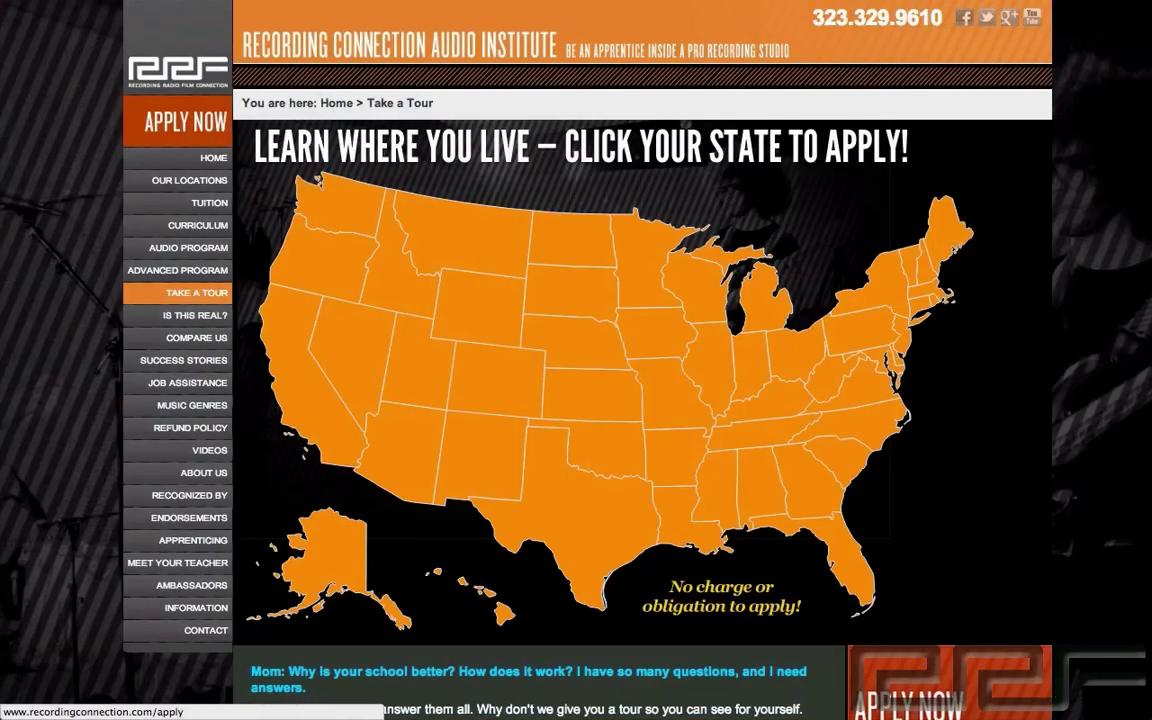
- Switch to the web browser and look over the state map and sign-up form on the Recording Connection home page
key(super+bracketleft)
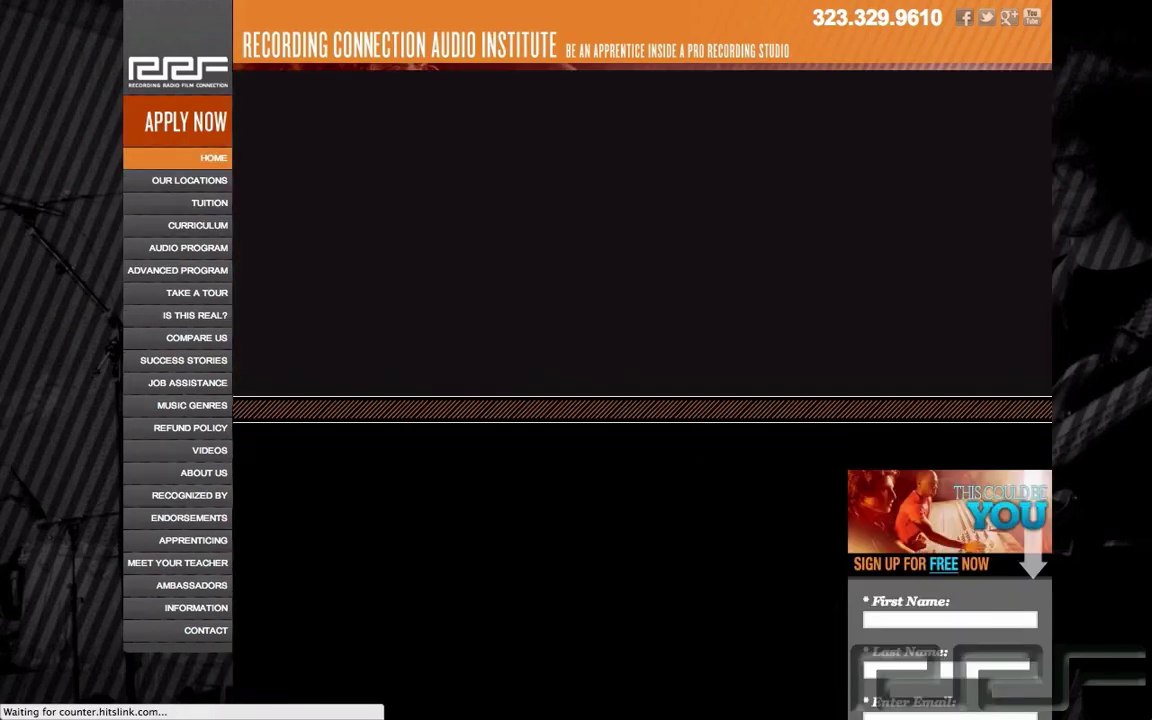
scroll(576, 360, down, 3)
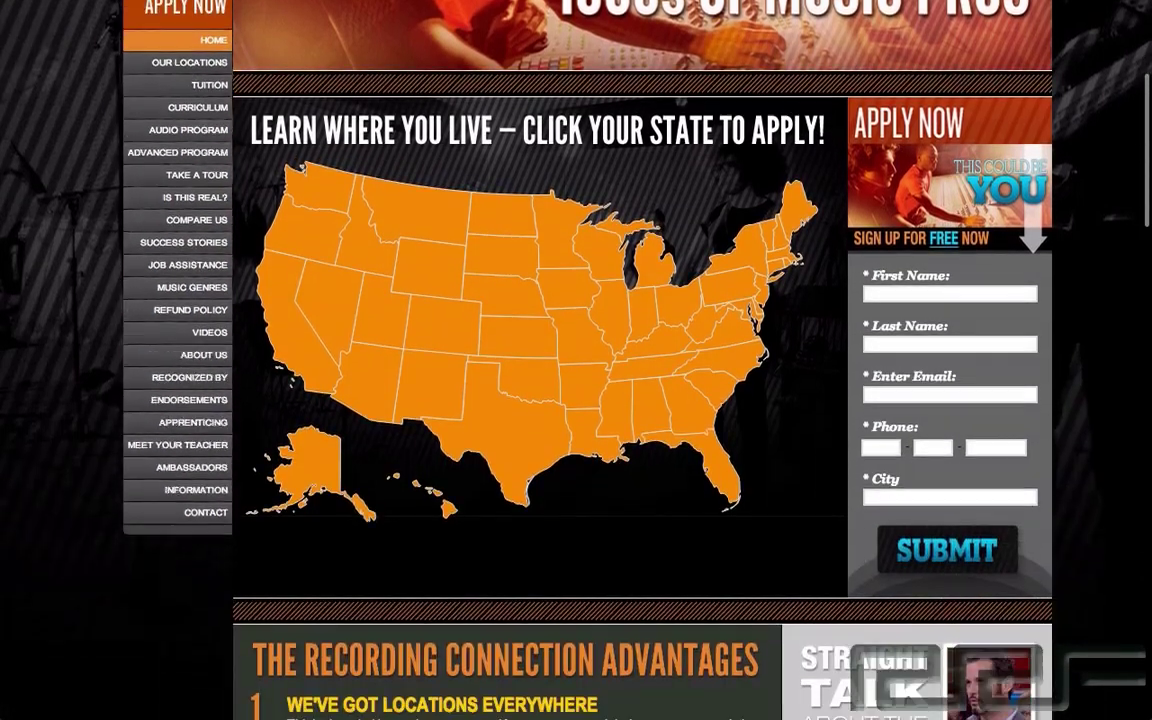
scroll(576, 360, up, 5)
scroll(309, 238, up, 1)
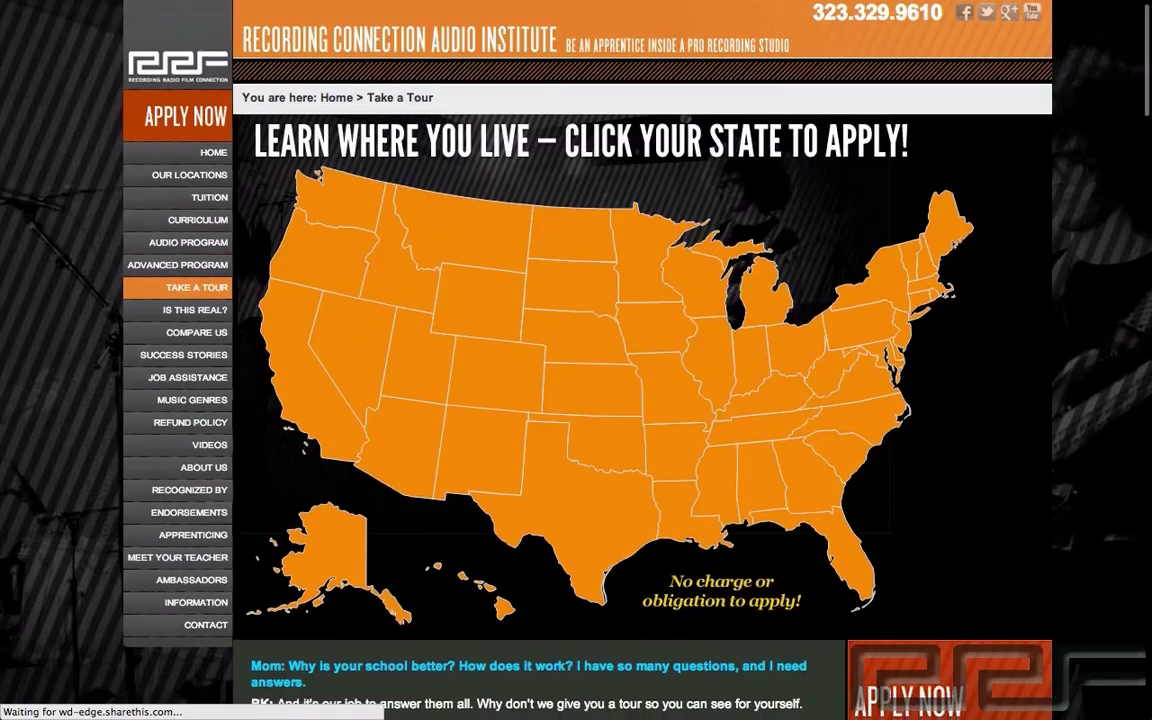
- Choose California on the Take a Tour page's state map and look through the free sign-up form
click(295, 378)
scroll(576, 360, down, 5)
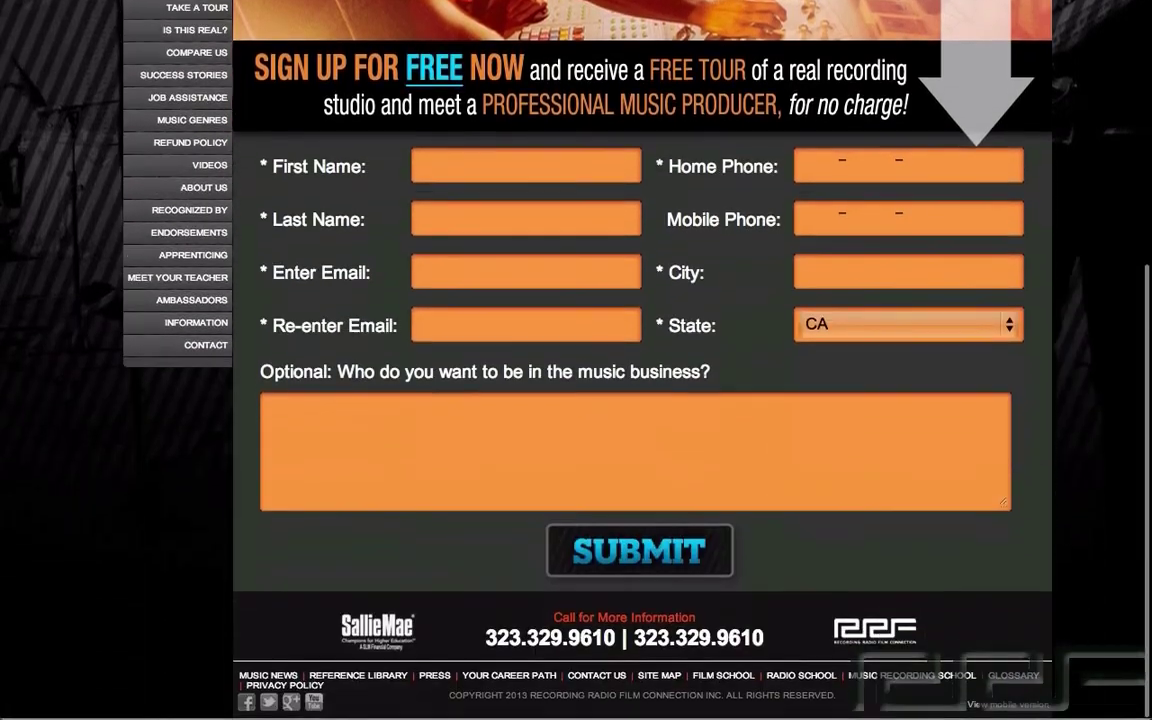
scroll(576, 360, up, 5)
scroll(576, 360, up, 1)
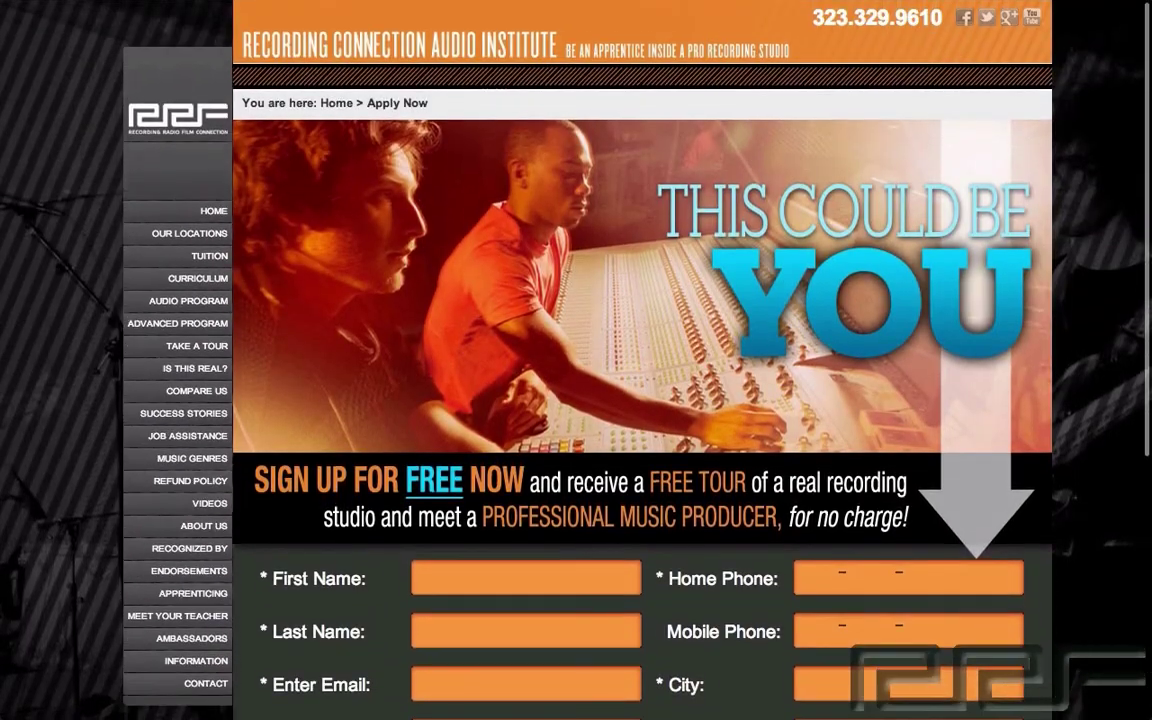
- View the Recording Connection Success Stories page and open the Endorsements page
click(183, 366)
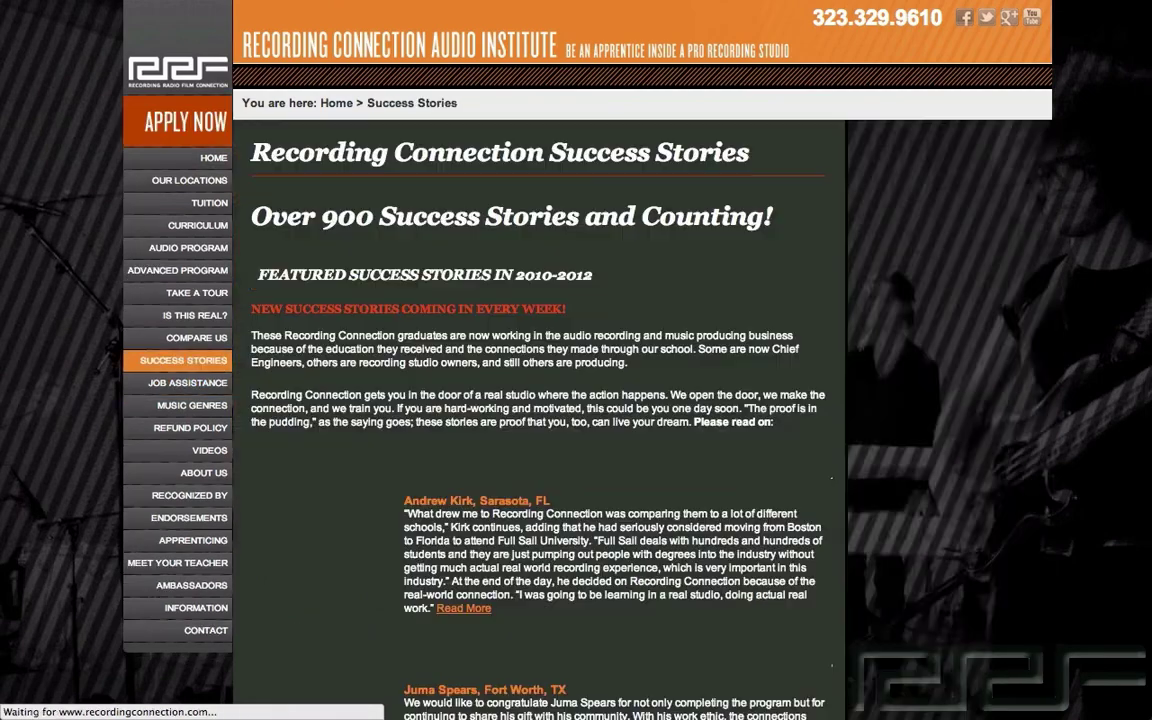
scroll(576, 360, down, 1)
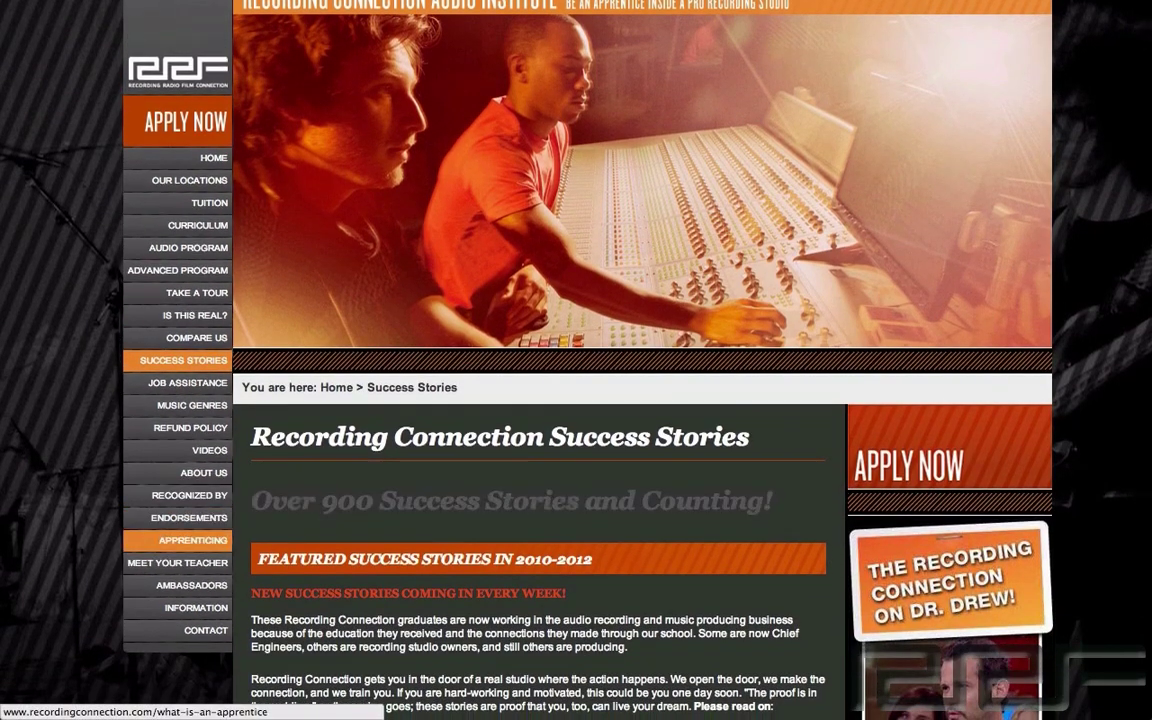
click(189, 517)
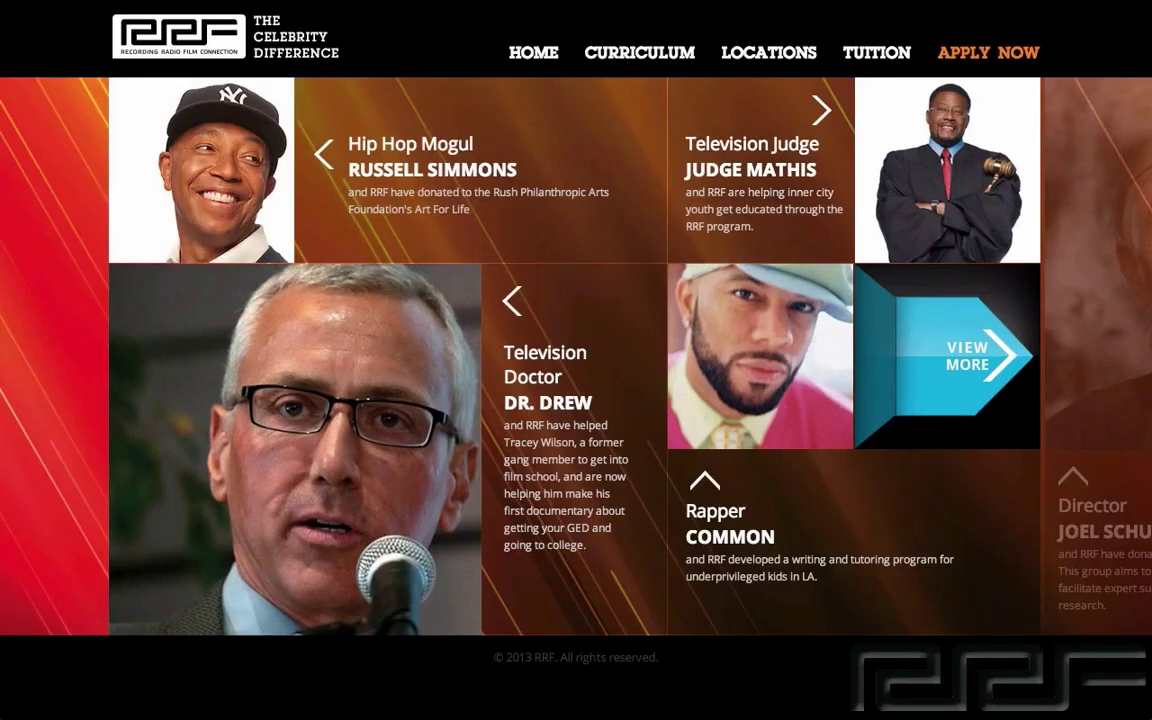